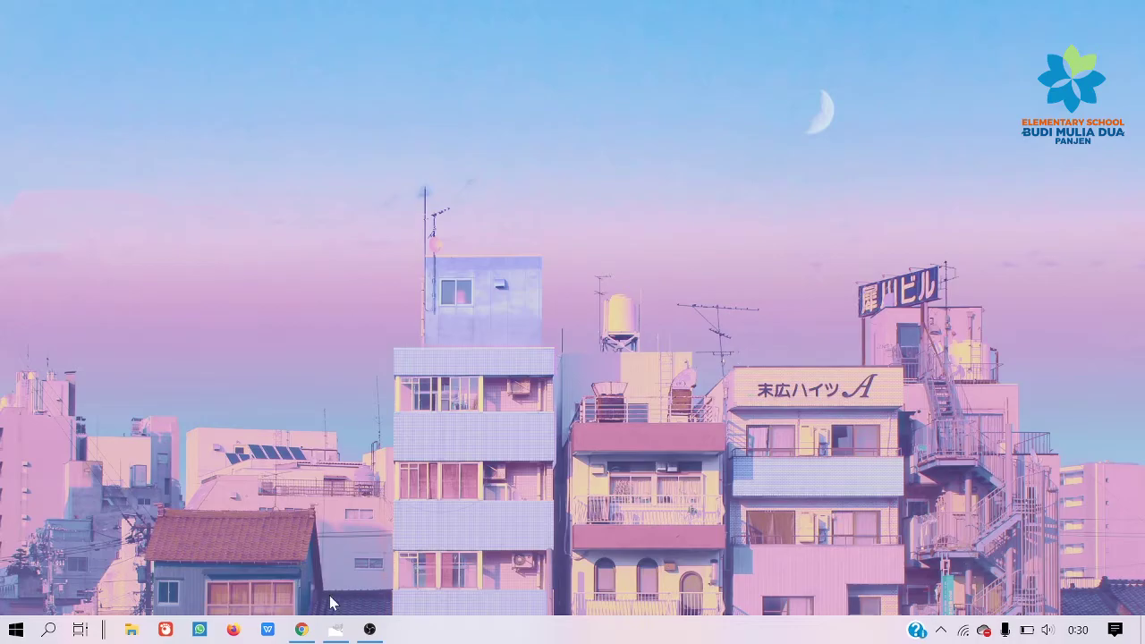
Step: Follow the lesson plan's GIMP link, drop the duplicate tab, and request the gimp-2.10.20-setup-1.exe download
{"action": "left_click", "coordinate": [301, 629]}
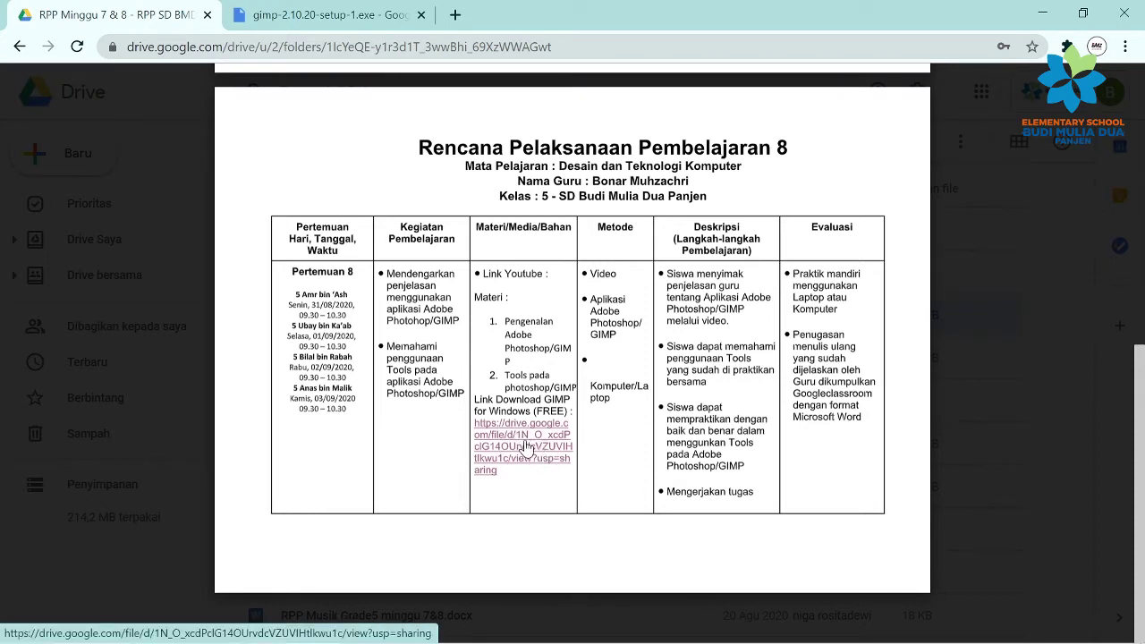
{"action": "left_click", "coordinate": [527, 447]}
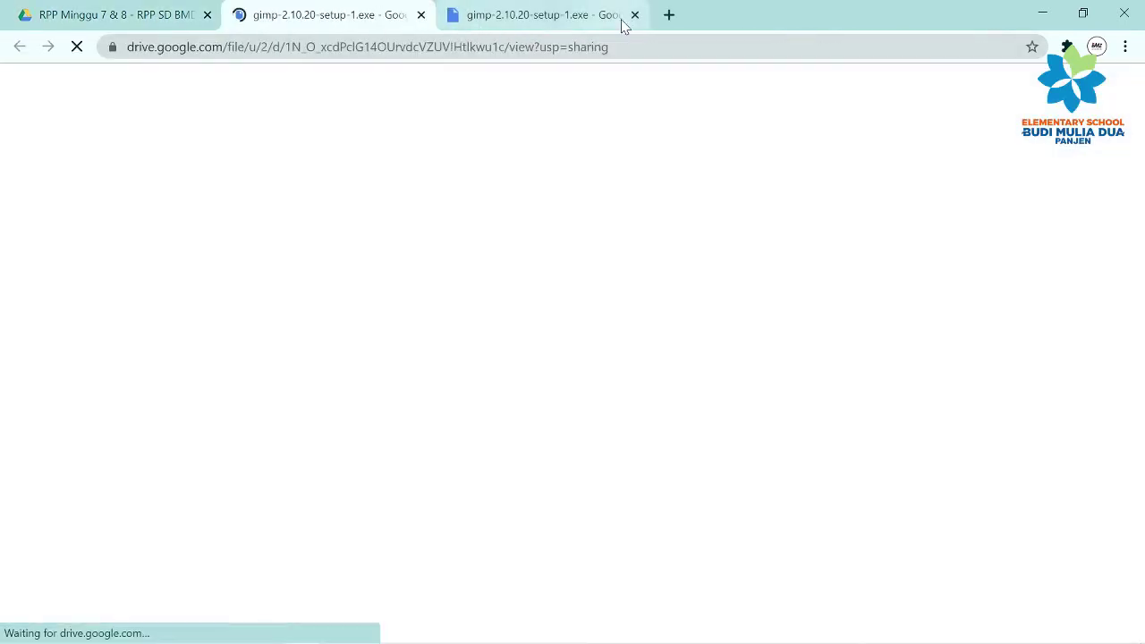
{"action": "left_click", "coordinate": [624, 26]}
{"action": "left_click", "coordinate": [634, 14]}
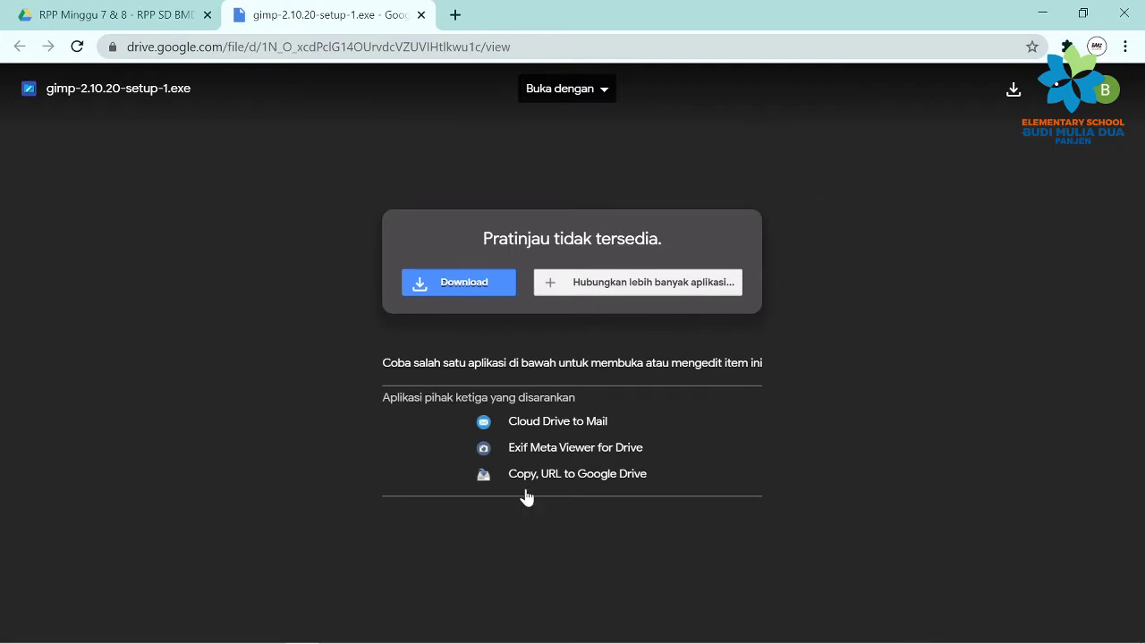
{"action": "left_click", "coordinate": [442, 284]}
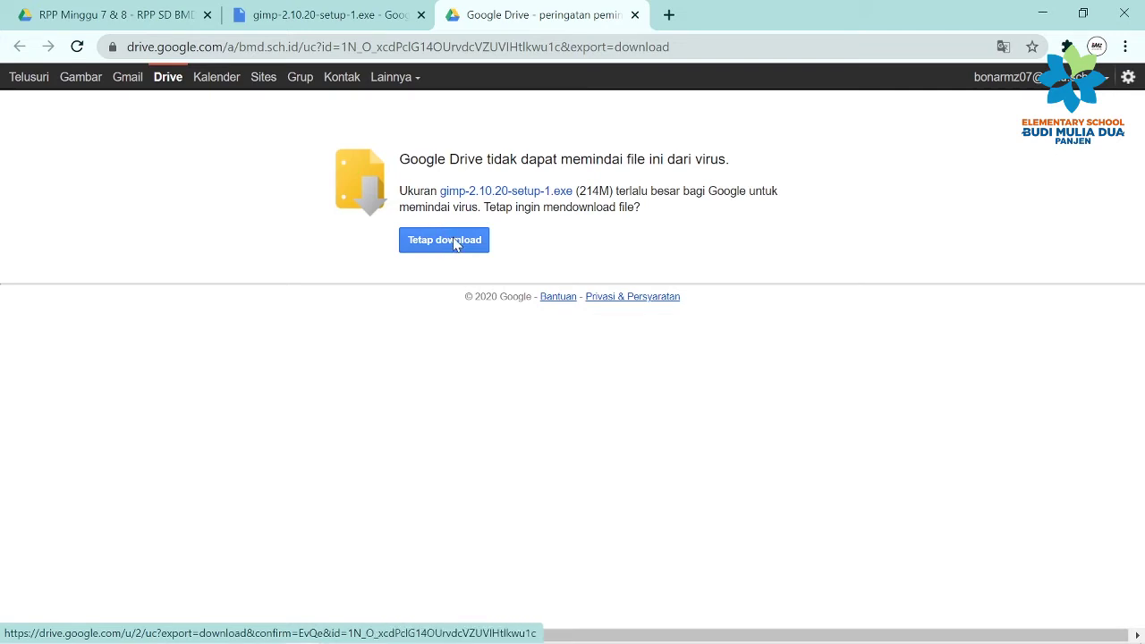
{"action": "left_click", "coordinate": [457, 242]}
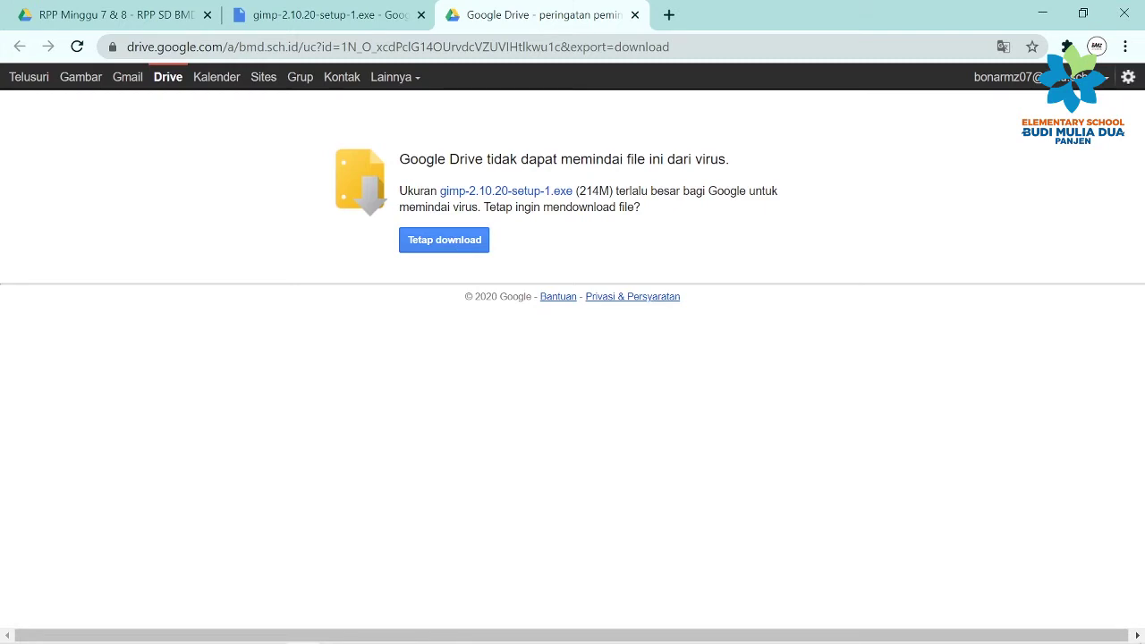
{"action": "left_click", "coordinate": [456, 242]}
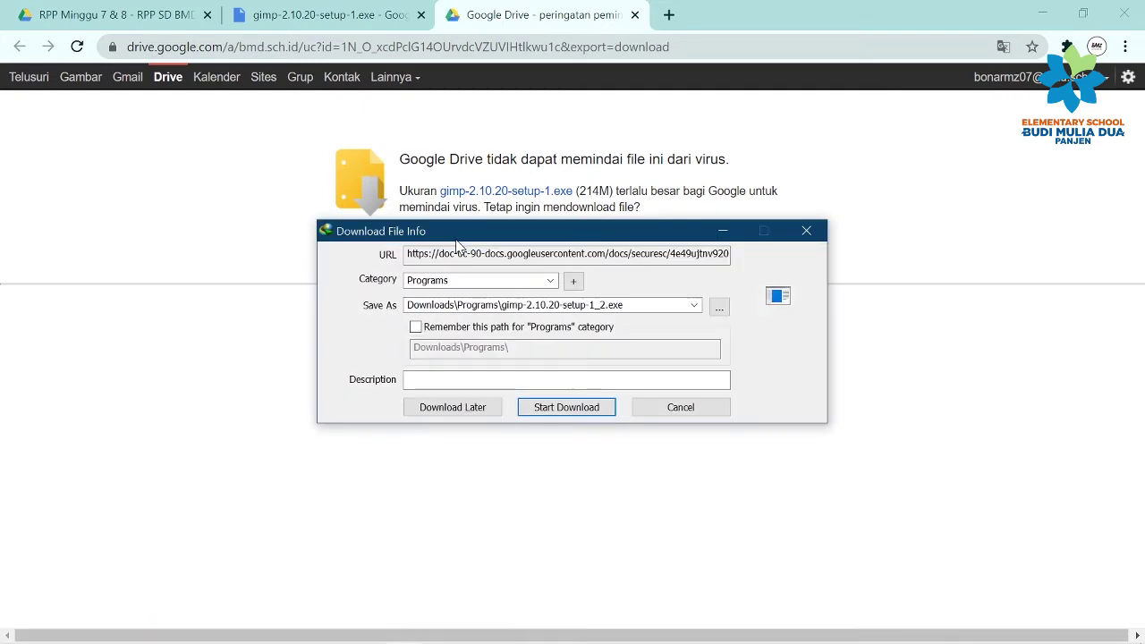
{"action": "left_click_drag", "start_coordinate": [528, 237], "coordinate": [490, 177]}
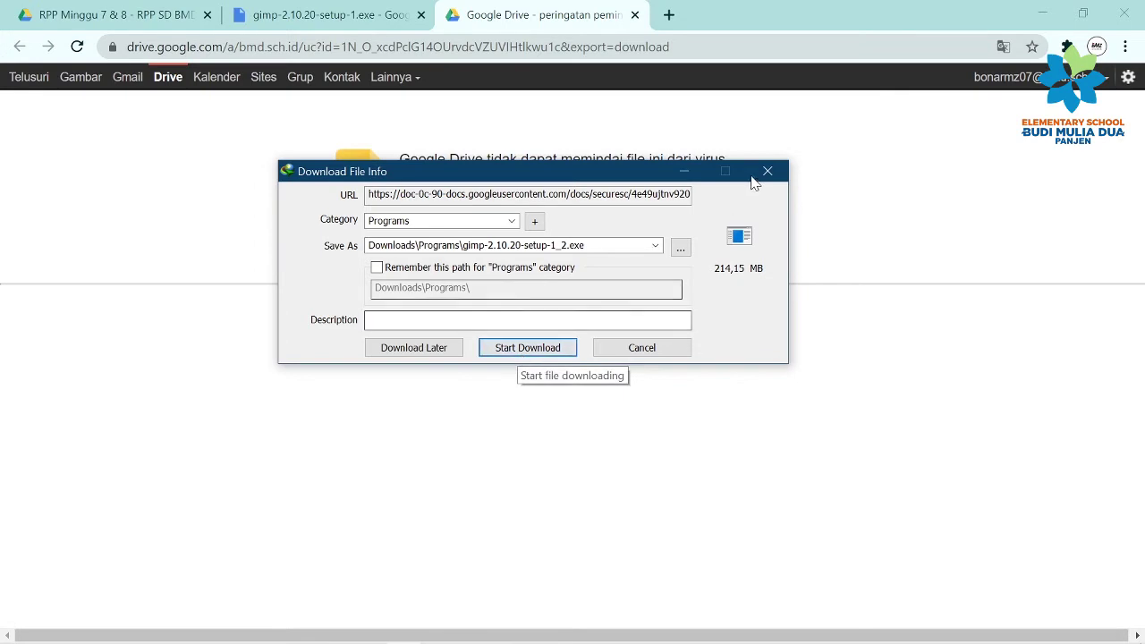
{"action": "key", "text": "Return"}
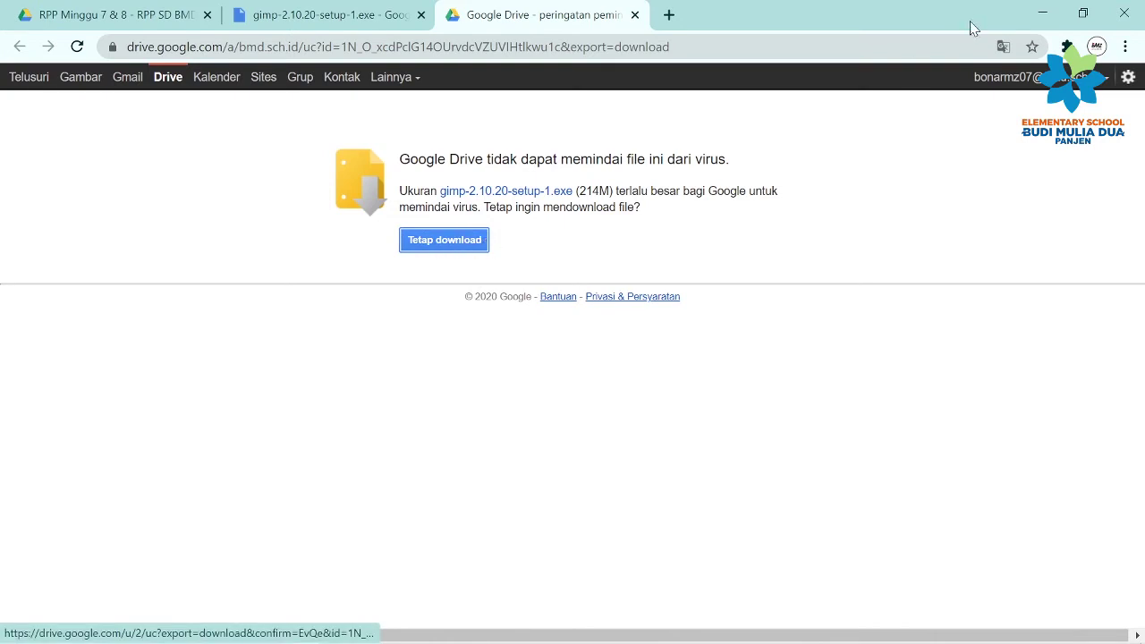
Step: Show the Programs folder in File Explorer as large icons
{"action": "left_click", "coordinate": [1042, 12]}
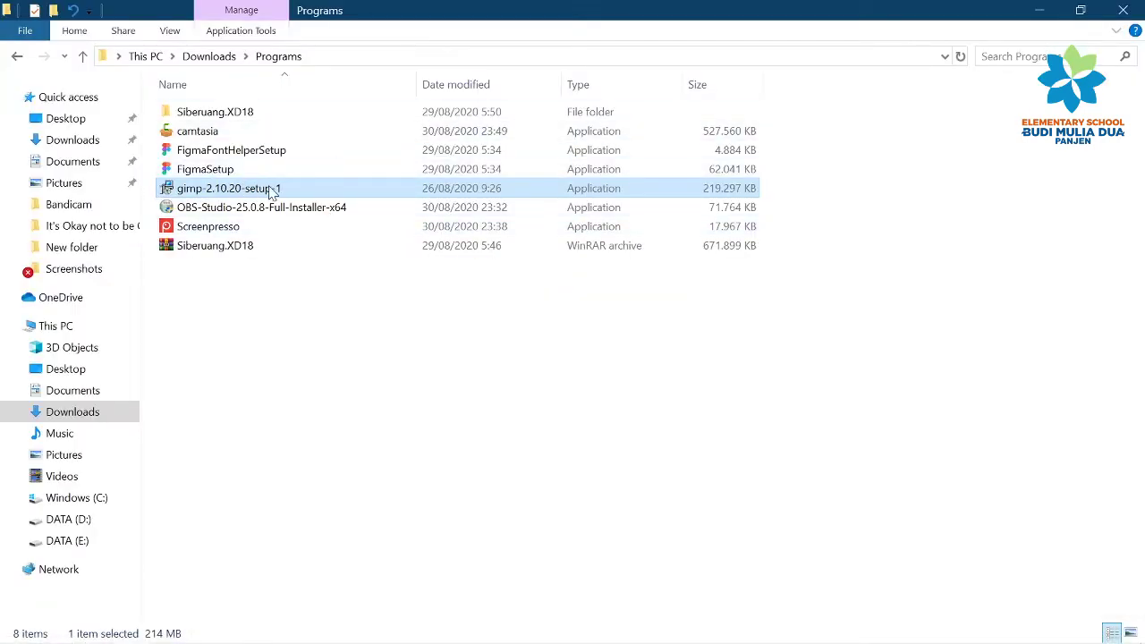
{"action": "right_click", "coordinate": [223, 363]}
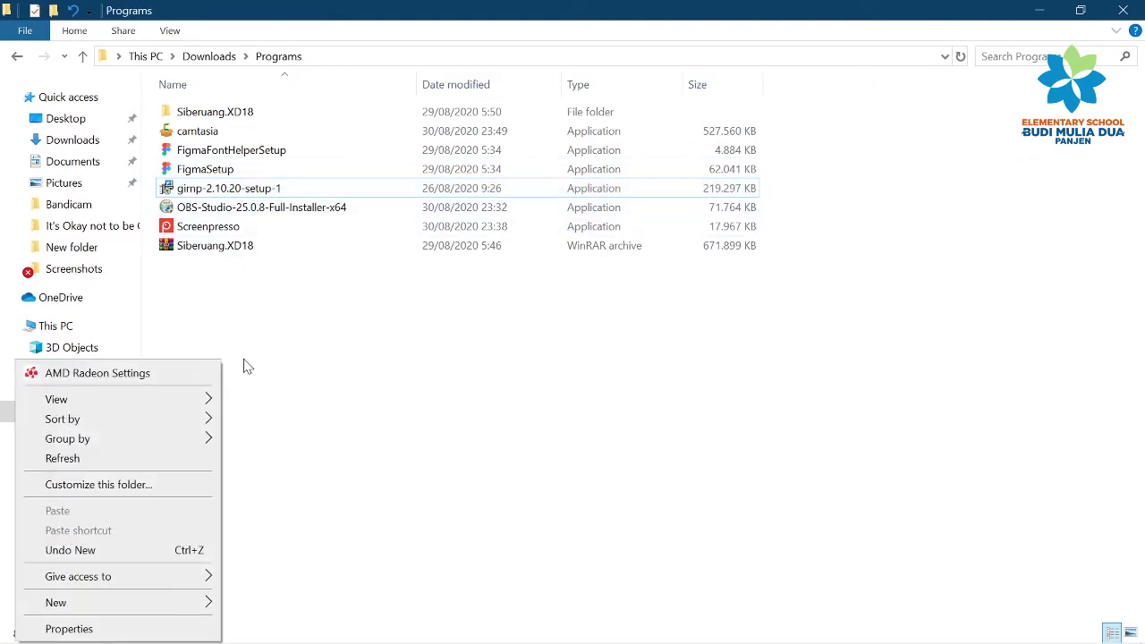
{"action": "mouse_move", "coordinate": [56, 399]}
{"action": "left_click", "coordinate": [259, 420]}
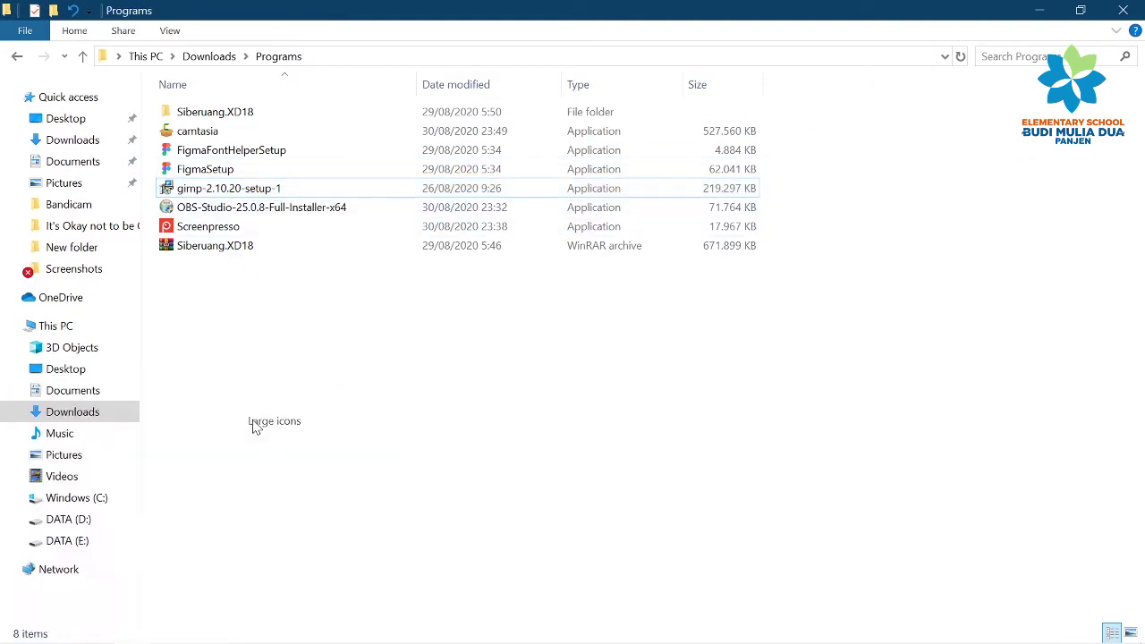
Step: Run the gimp-2.10.20-setup-1 installer as administrator
{"action": "left_click", "coordinate": [597, 143]}
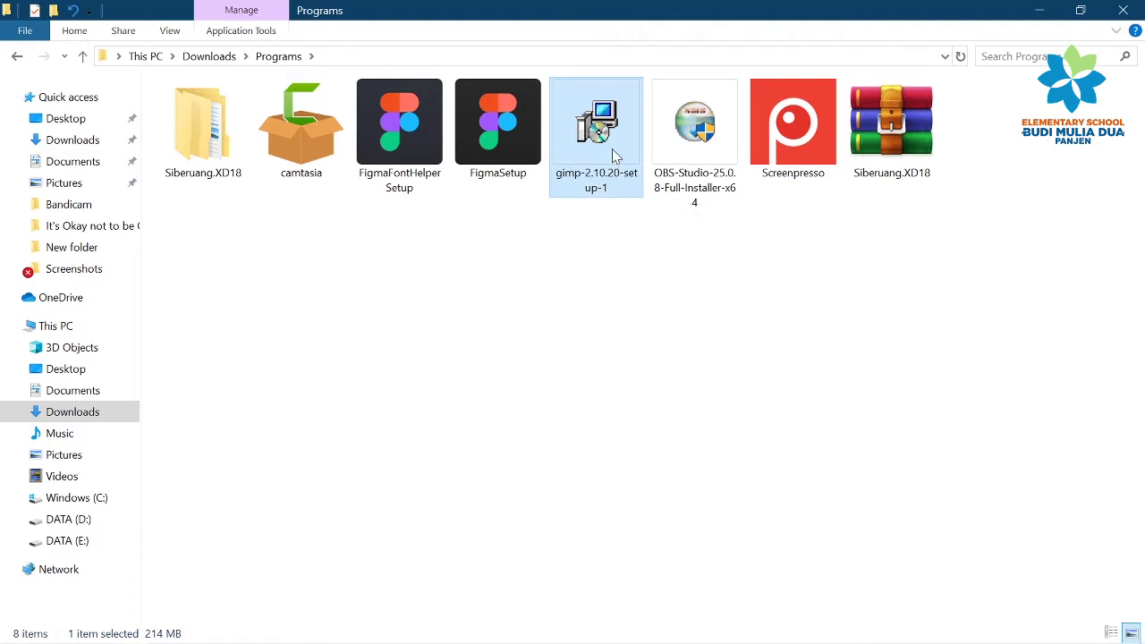
{"action": "right_click", "coordinate": [612, 149]}
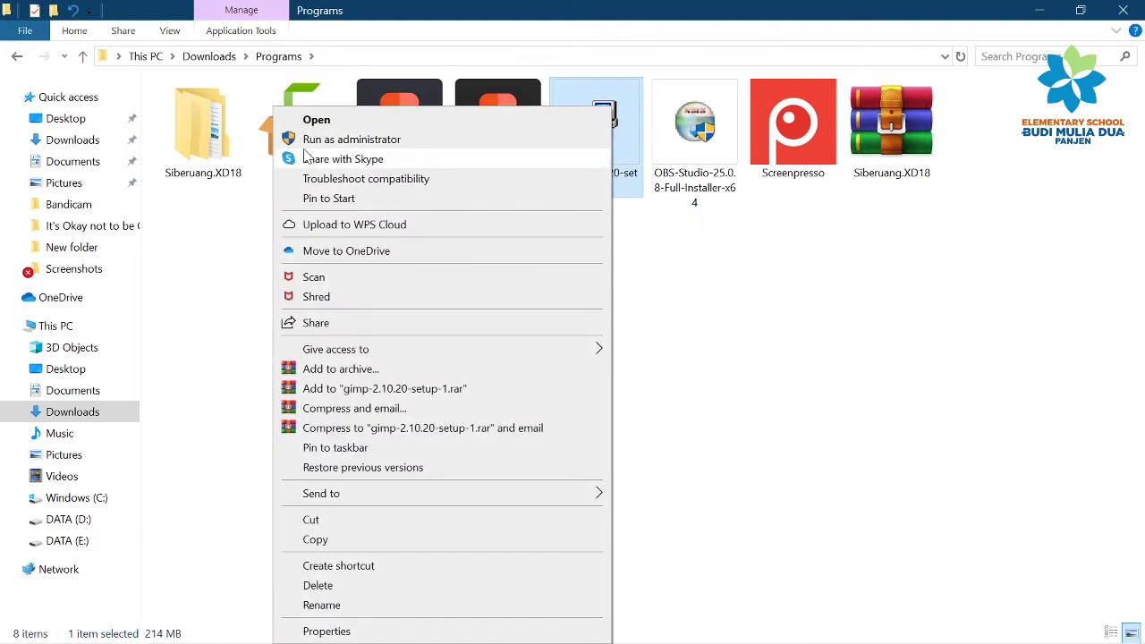
{"action": "left_click", "coordinate": [401, 139]}
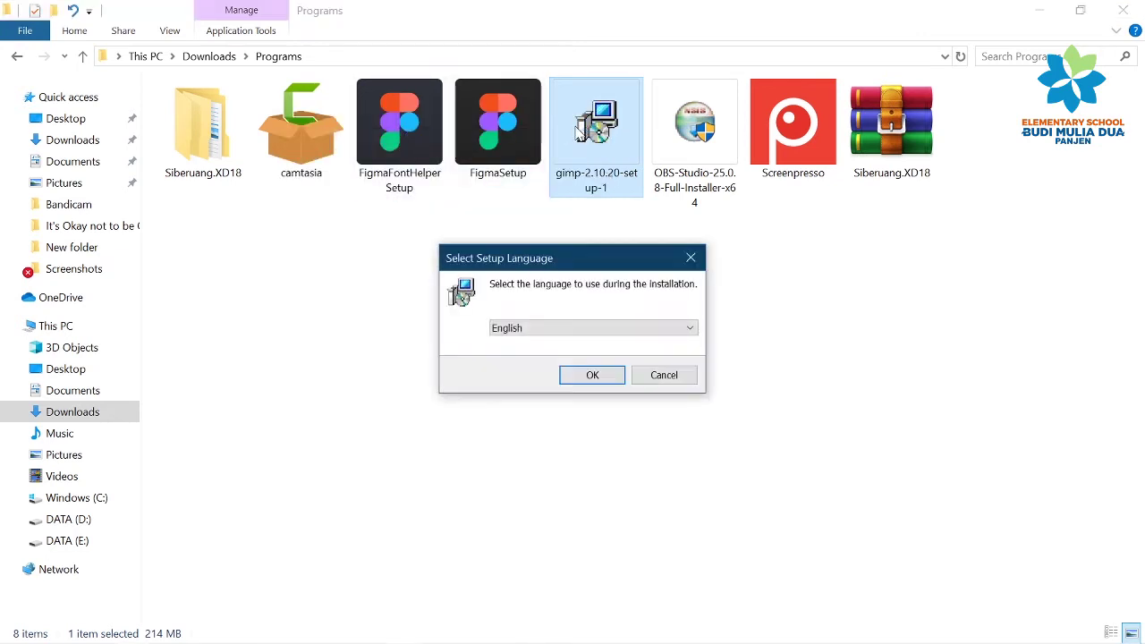
Step: Install GIMP in English with default settings, letting setup close running GIMP applications
{"action": "left_click", "coordinate": [593, 376]}
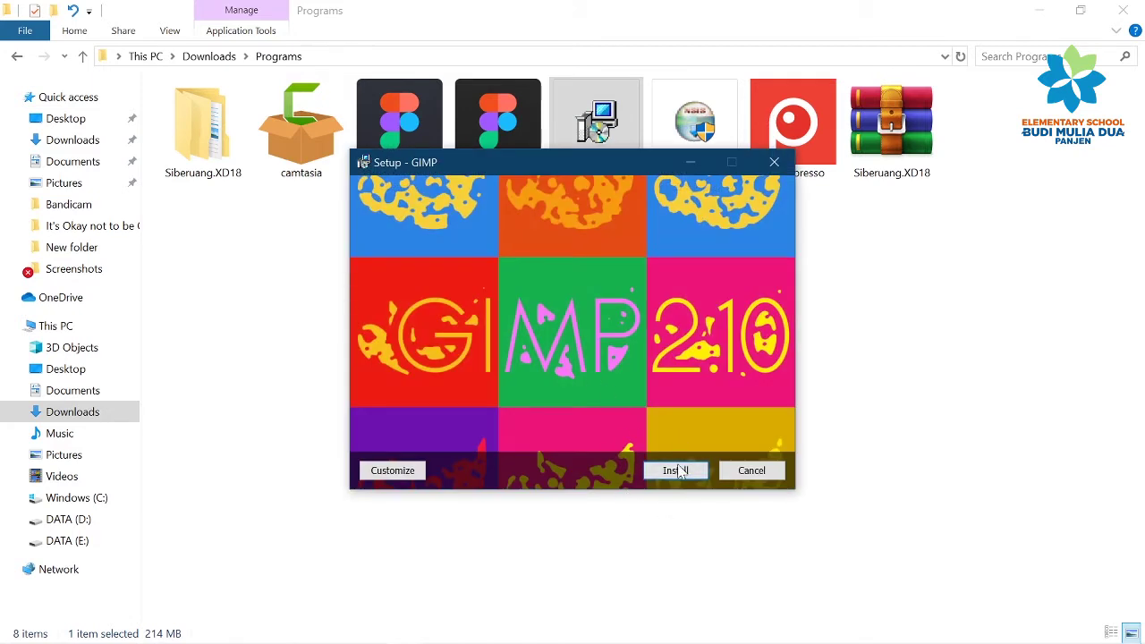
{"action": "left_click", "coordinate": [675, 475]}
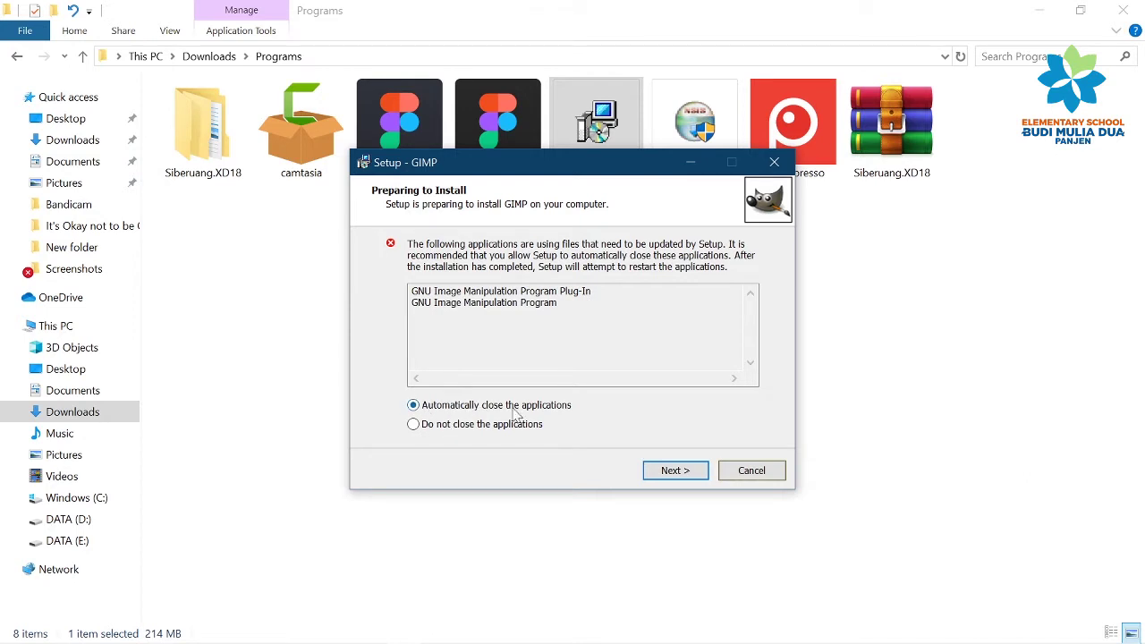
{"action": "left_click", "coordinate": [680, 475]}
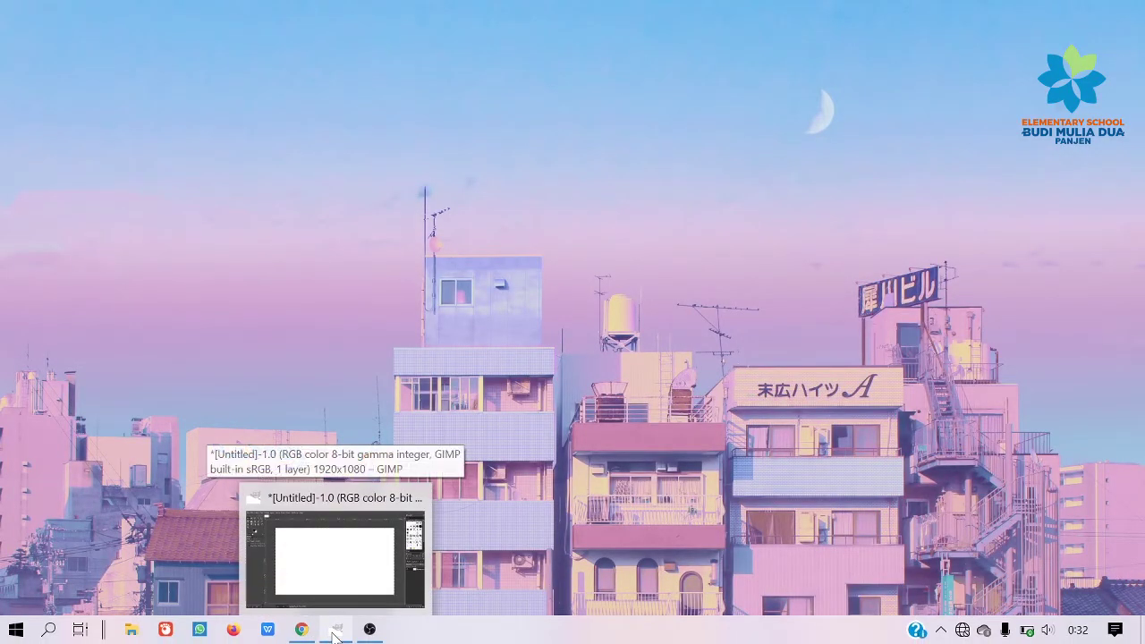
Step: Launch GIMP 2.10.20 from a Start-menu search for 'gimp' and close the untitled 1920×1080 image
{"action": "left_click", "coordinate": [337, 630]}
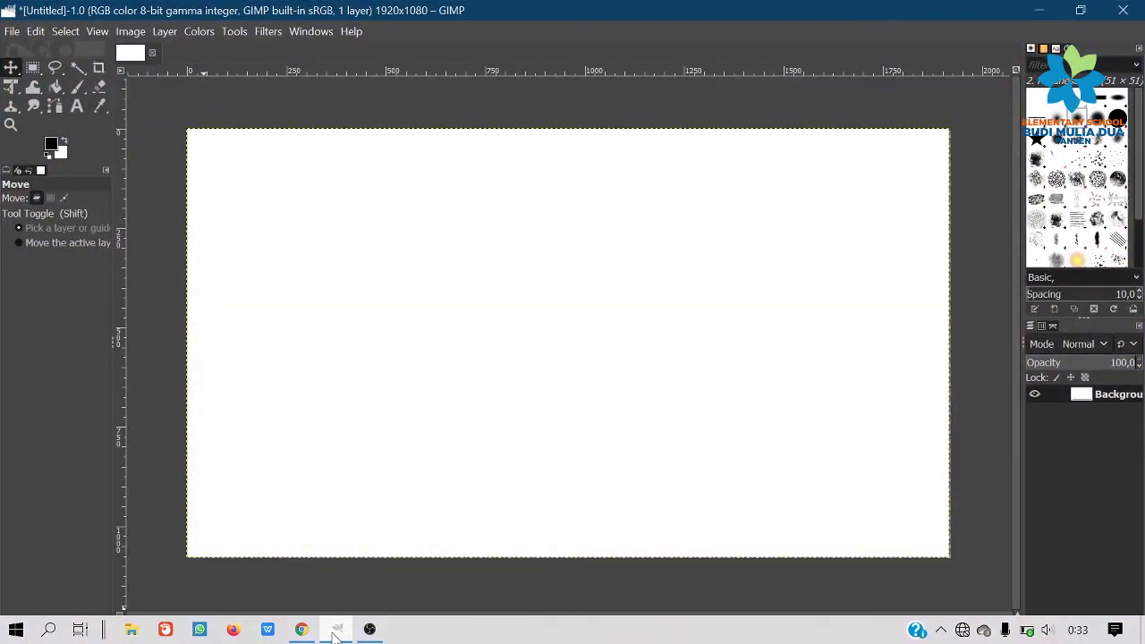
{"action": "left_click", "coordinate": [336, 632]}
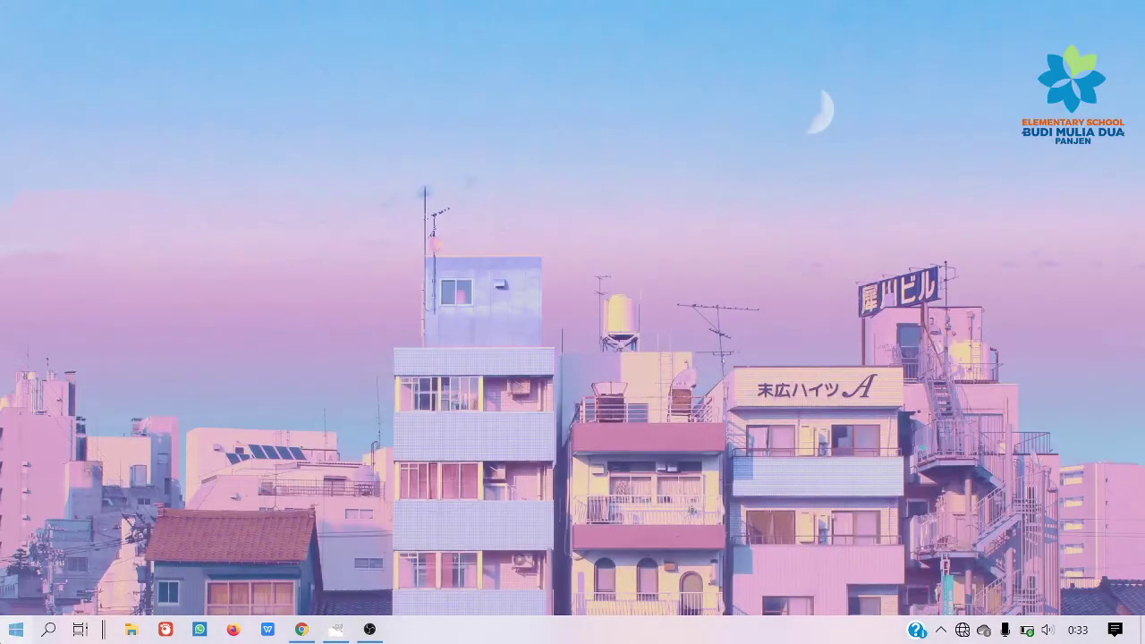
{"action": "left_click", "coordinate": [3, 636]}
{"action": "left_click", "coordinate": [589, 223]}
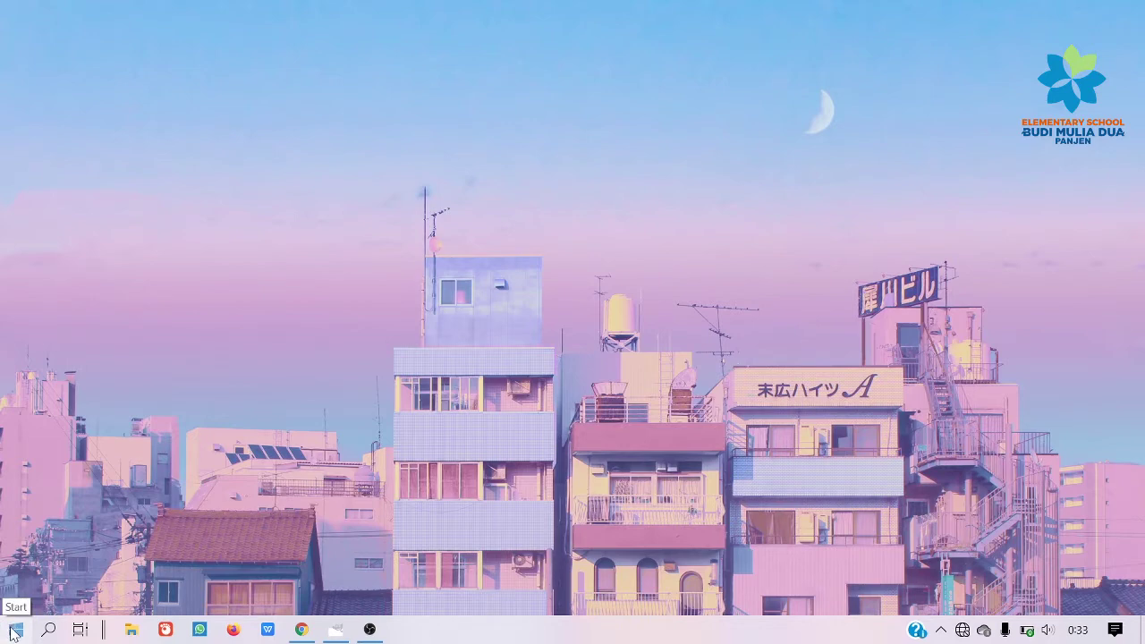
{"action": "left_click", "coordinate": [12, 636]}
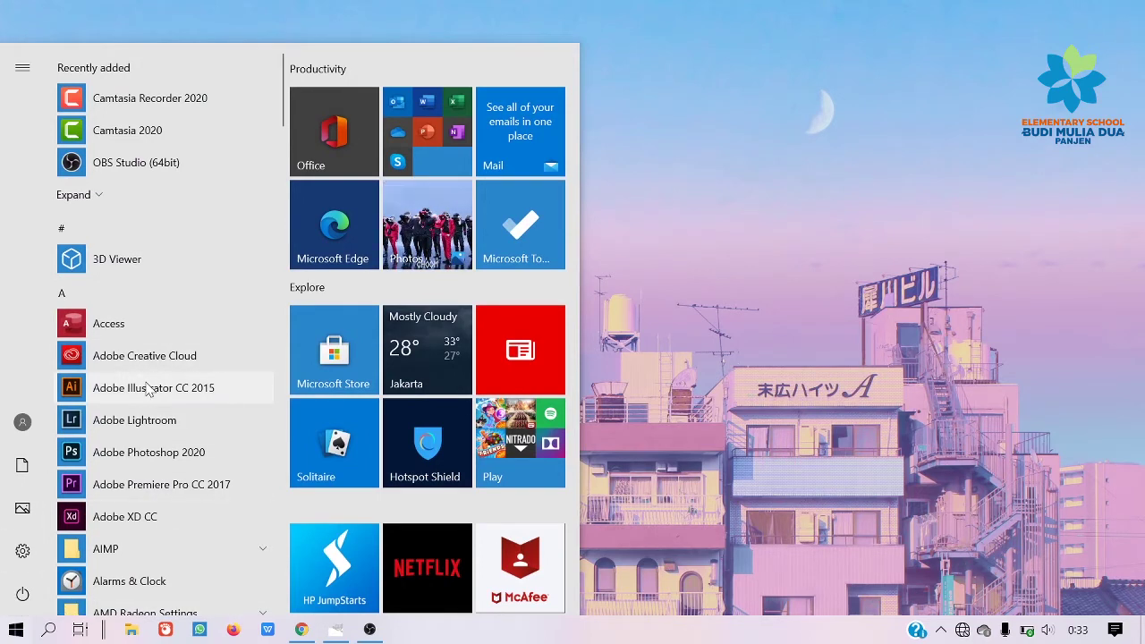
{"action": "type", "text": "gimp"}
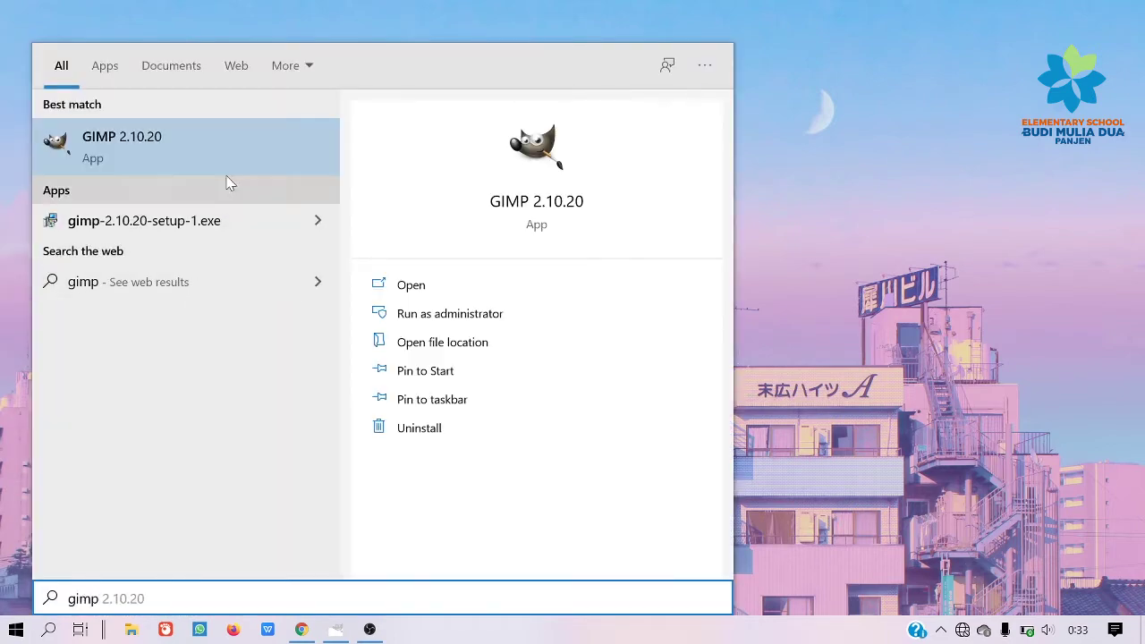
{"action": "left_click", "coordinate": [162, 145]}
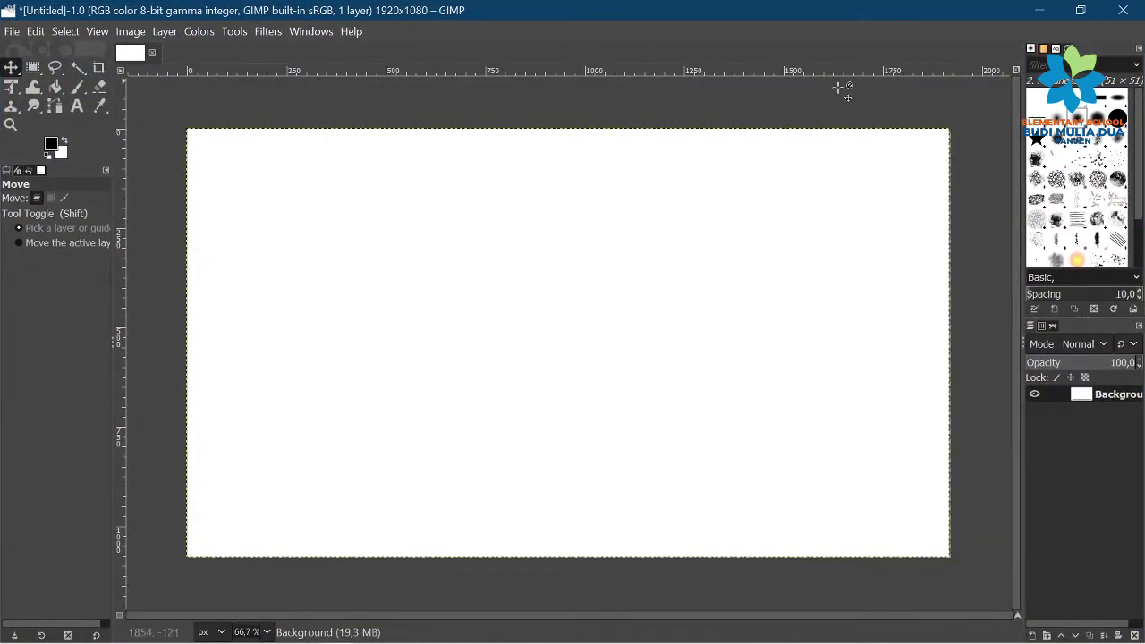
{"action": "key", "text": "ctrl+w"}
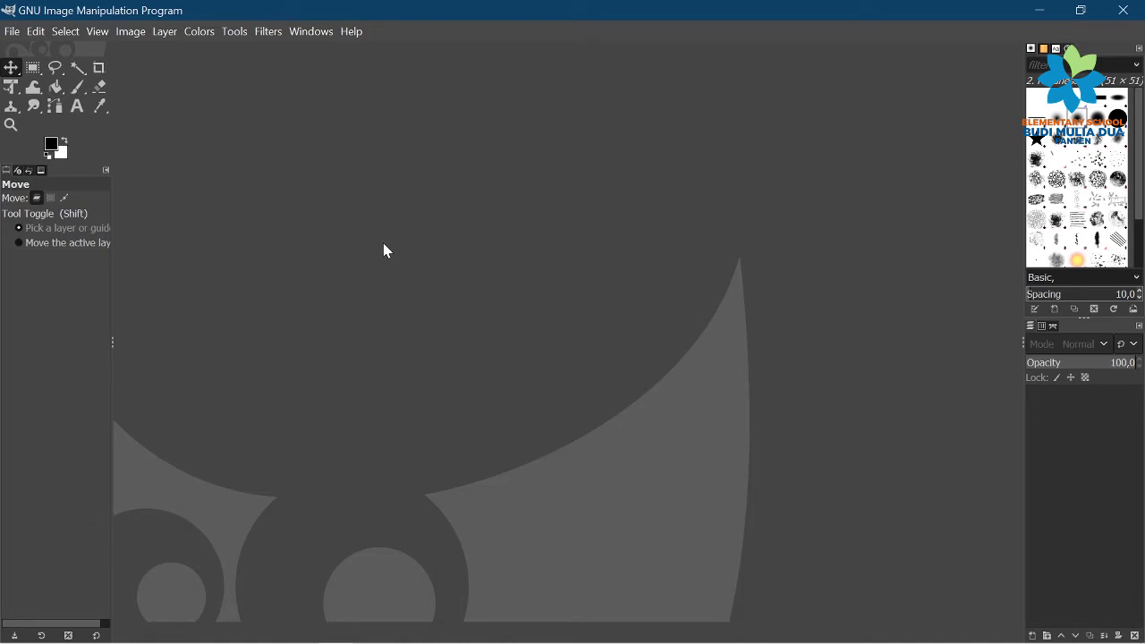
Step: Bring up the Create a New Image dialog from the File menu and centre it
{"action": "left_click", "coordinate": [6, 35]}
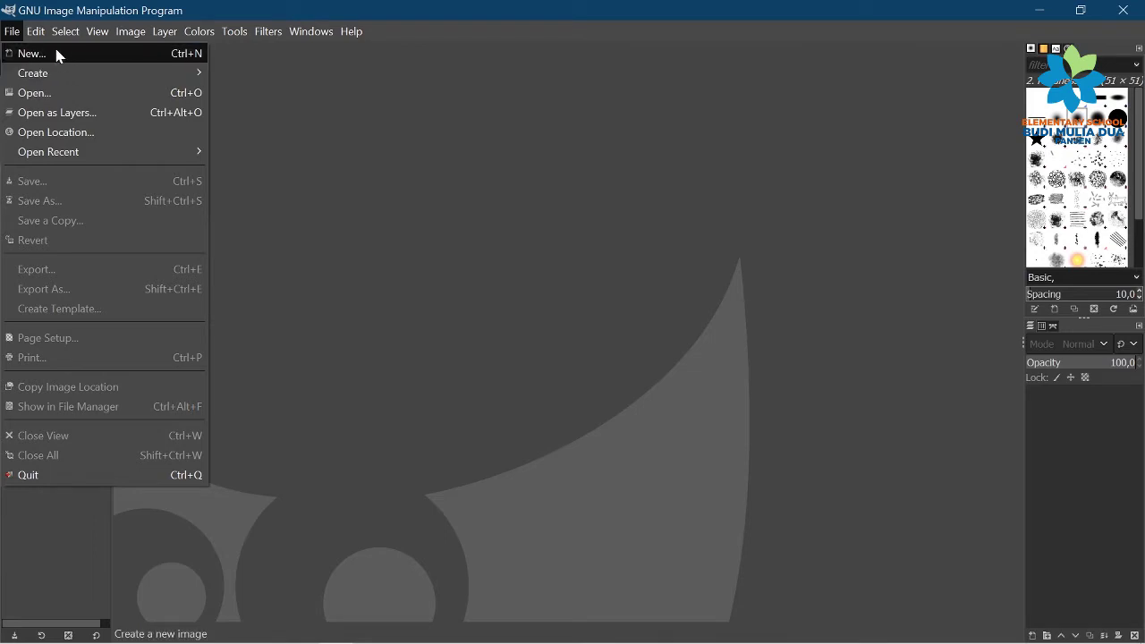
{"action": "left_click", "coordinate": [18, 31]}
{"action": "left_click", "coordinate": [100, 53]}
{"action": "mouse_move", "coordinate": [125, 18]}
{"action": "left_mouse_down"}
{"action": "mouse_move", "coordinate": [242, 75]}
{"action": "mouse_move", "coordinate": [458, 215]}
{"action": "mouse_move", "coordinate": [480, 211]}
{"action": "left_mouse_up"}
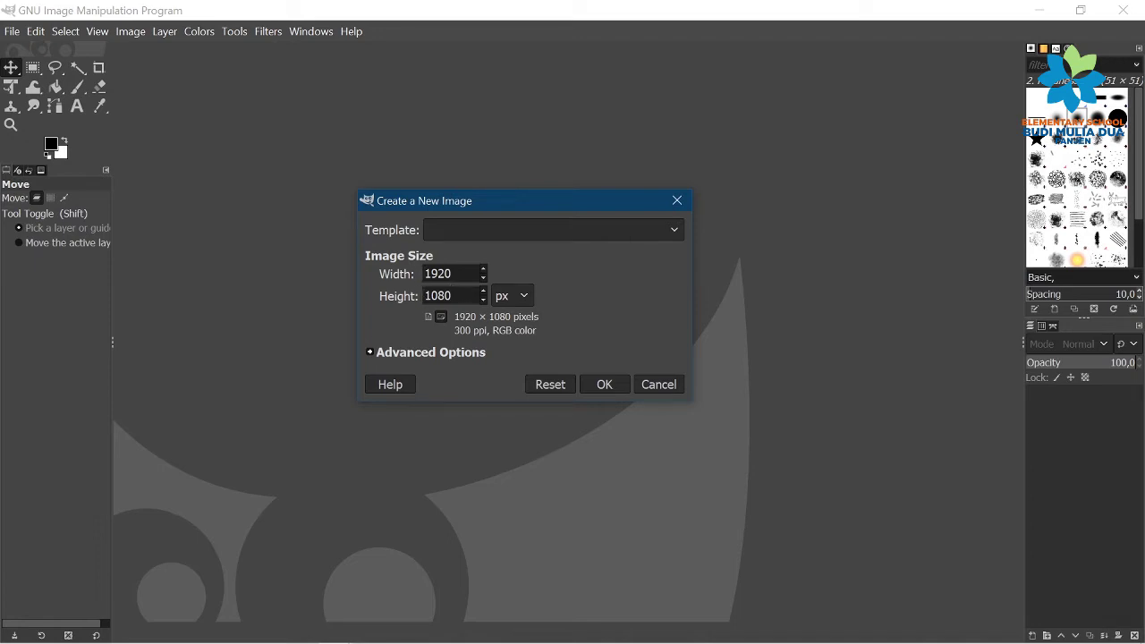
Step: Choose the A4 (300 ppi) template, show its size in pixels (2480×3508), and create the image
{"action": "left_click", "coordinate": [529, 230]}
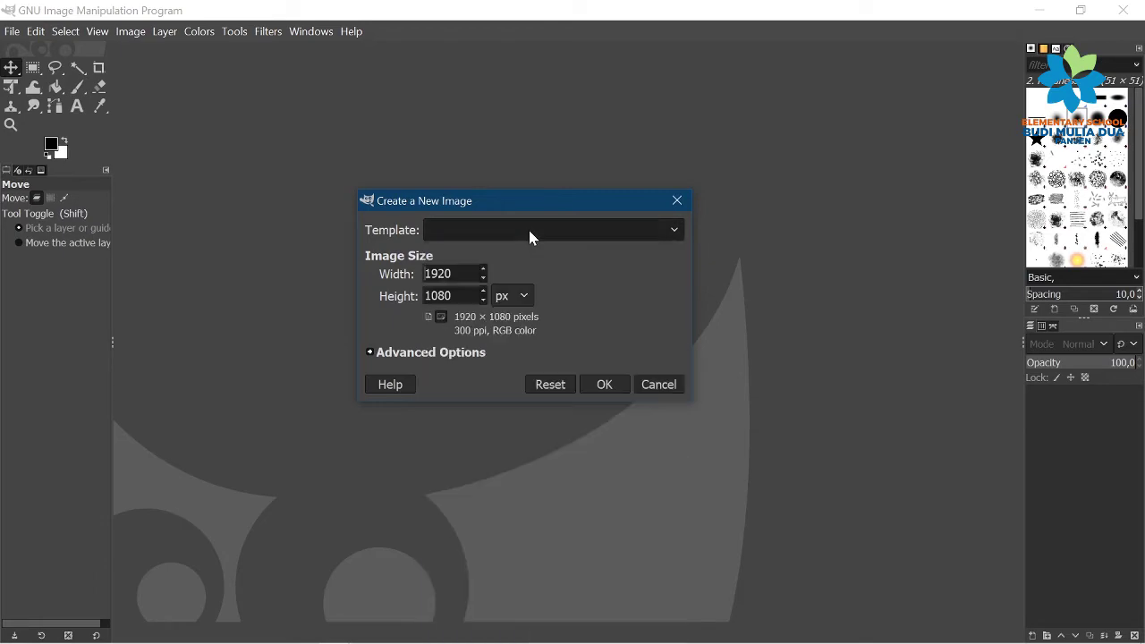
{"action": "left_click", "coordinate": [580, 230]}
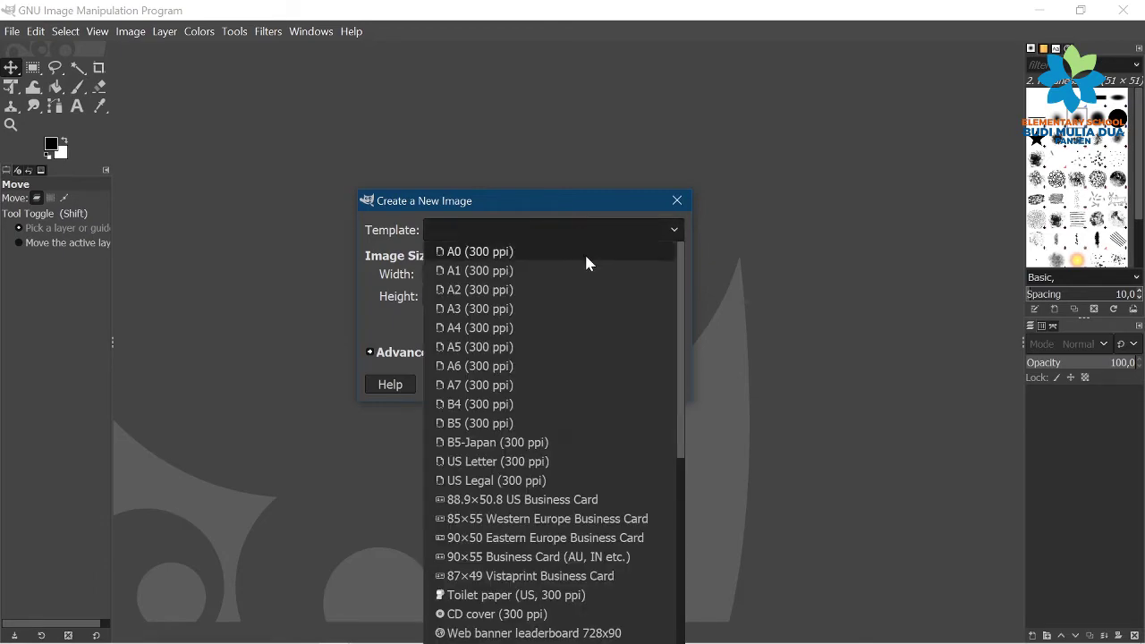
{"action": "scroll", "coordinate": [586, 268], "scroll_direction": "down", "scroll_amount": 5}
{"action": "scroll", "coordinate": [588, 288], "scroll_direction": "down", "scroll_amount": 1}
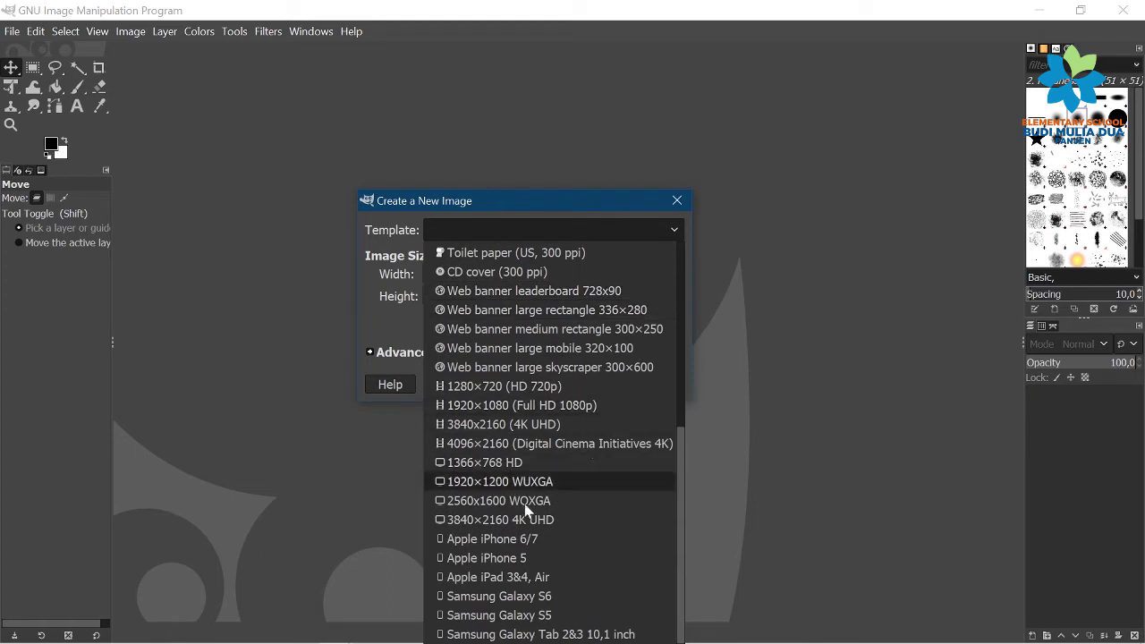
{"action": "scroll", "coordinate": [571, 345], "scroll_direction": "up", "scroll_amount": 5}
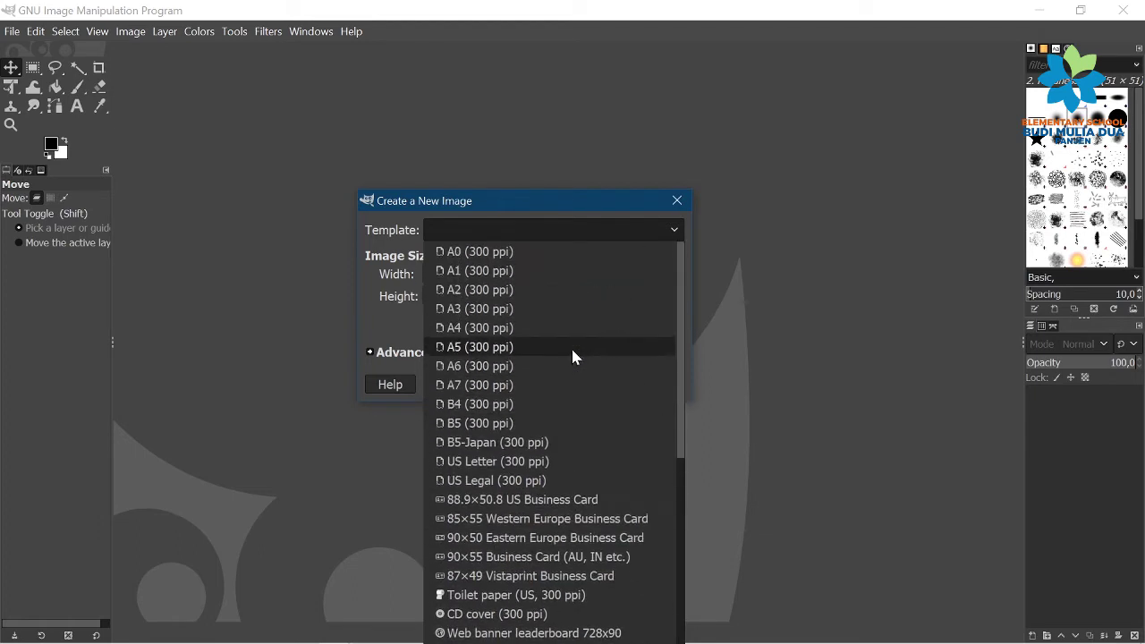
{"action": "left_click", "coordinate": [382, 324]}
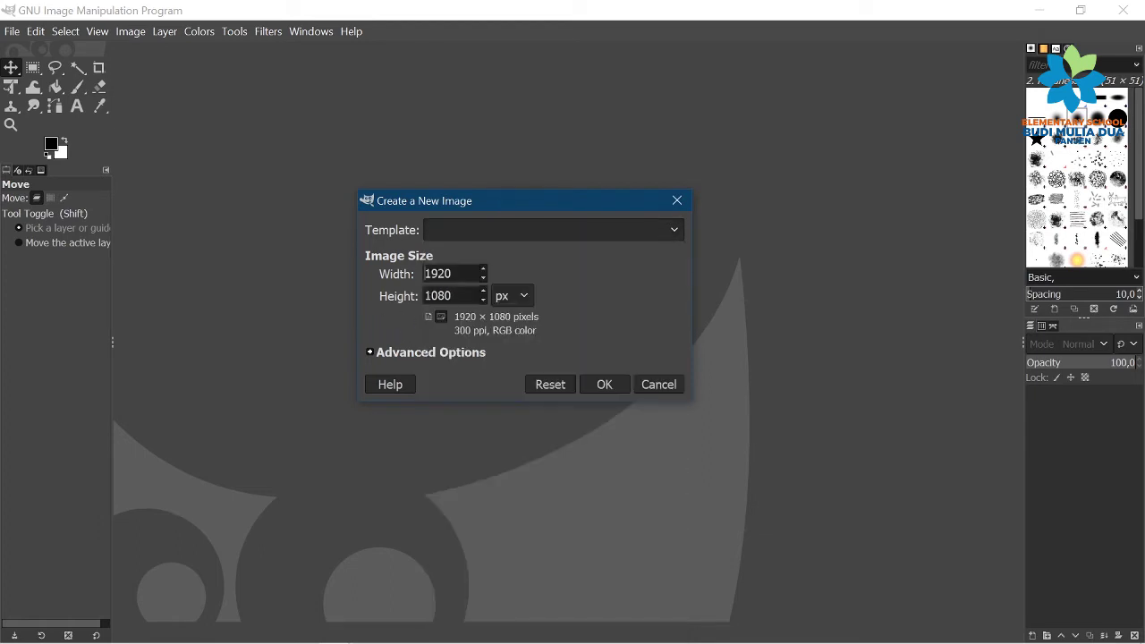
{"action": "left_click", "coordinate": [469, 229]}
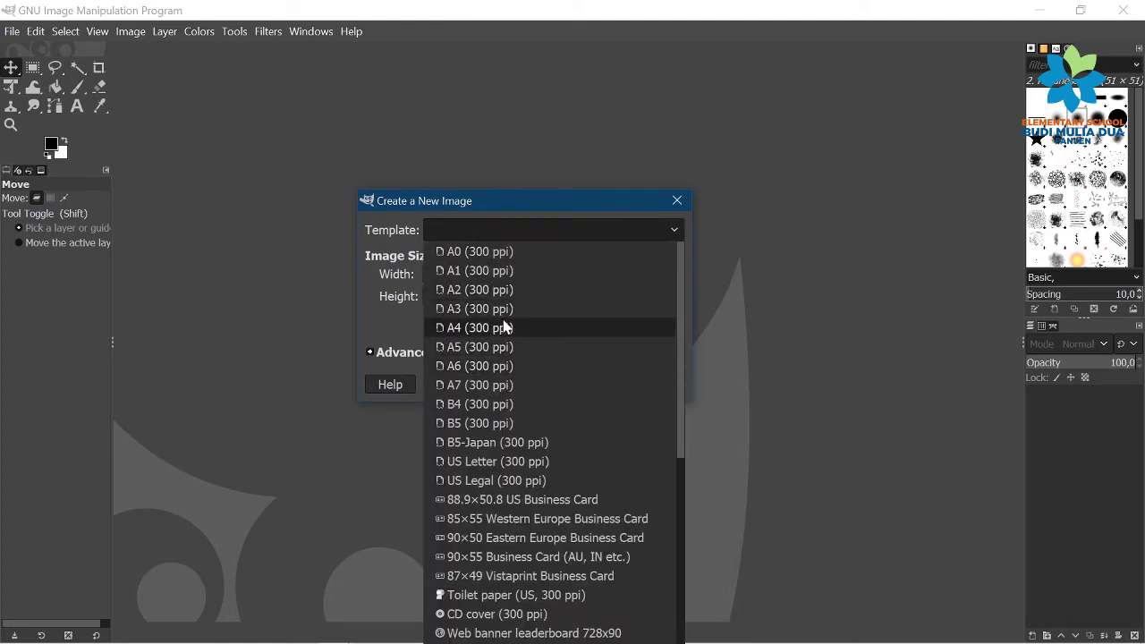
{"action": "key", "text": "Escape"}
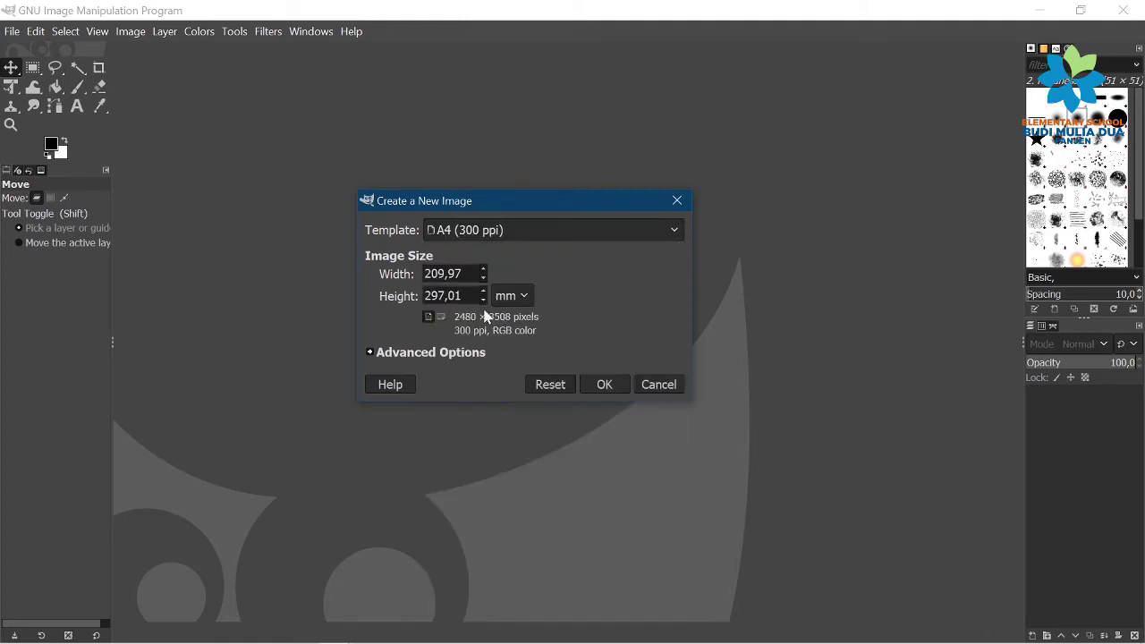
{"action": "left_click", "coordinate": [508, 296]}
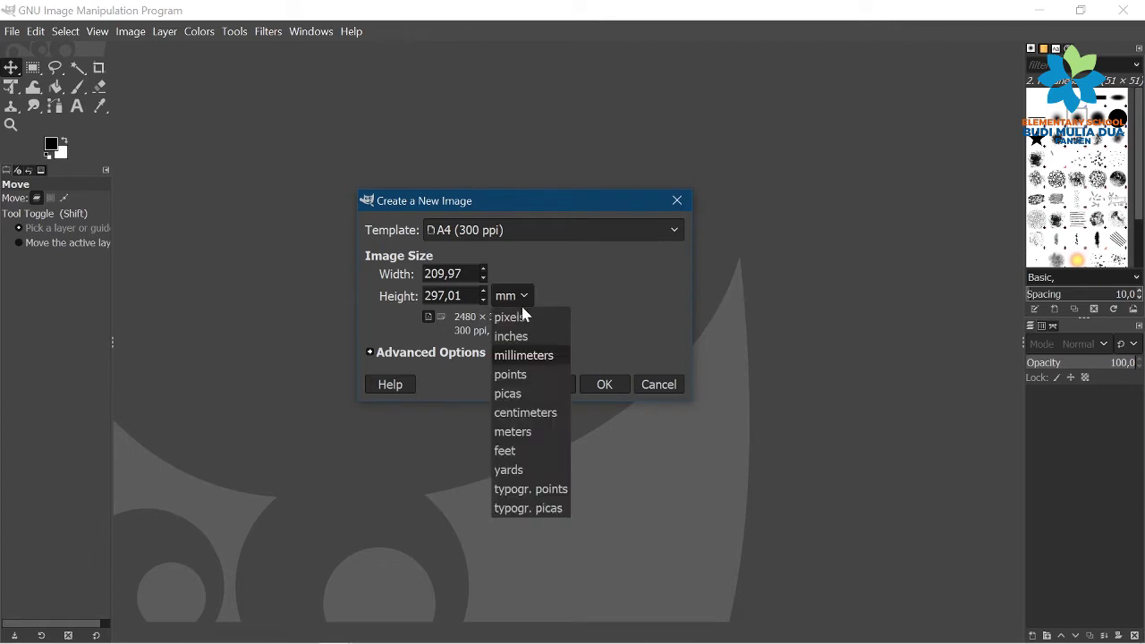
{"action": "left_click", "coordinate": [526, 315]}
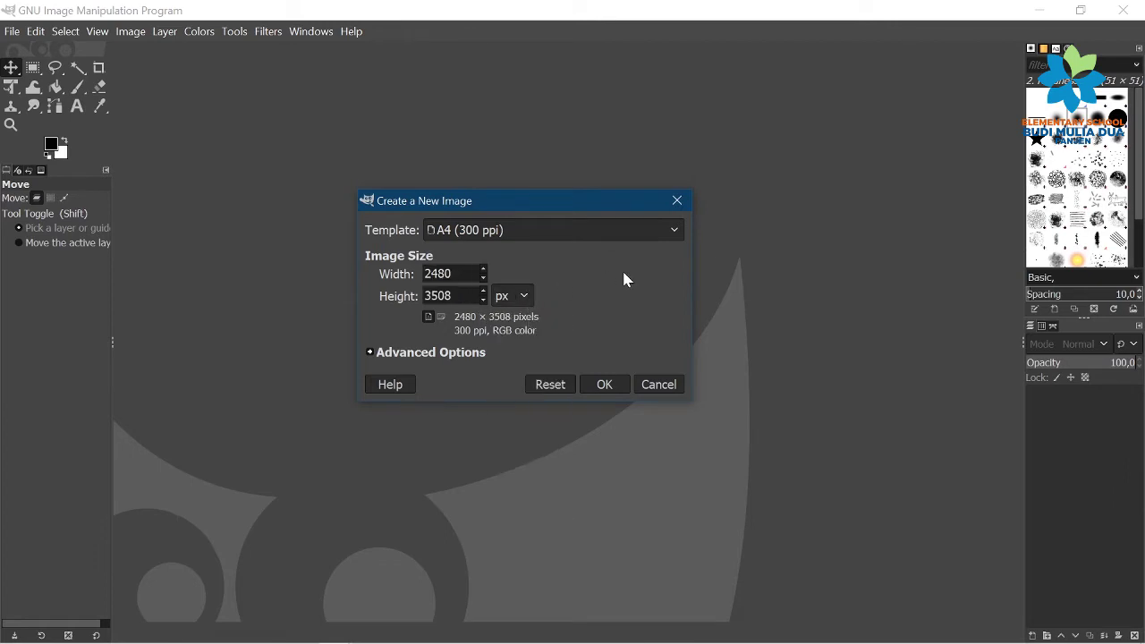
{"action": "left_click", "coordinate": [604, 385]}
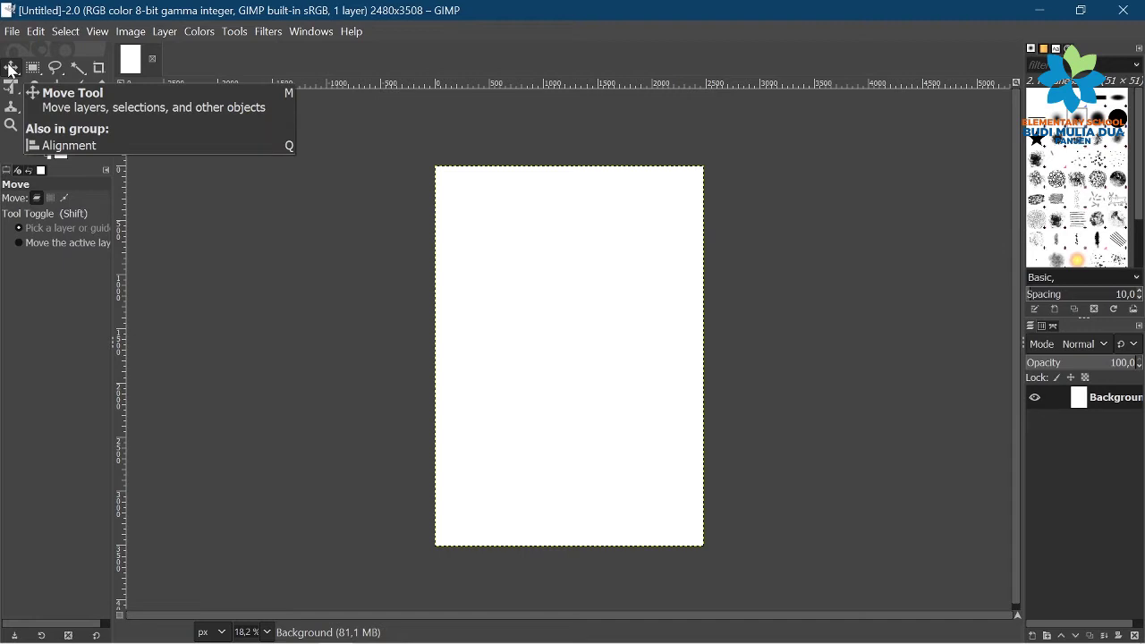
Step: Try out rectangular selections on the blank A4 page
{"action": "mouse_move", "coordinate": [512, 249]}
{"action": "left_mouse_down"}
{"action": "mouse_move", "coordinate": [433, 314]}
{"action": "mouse_move", "coordinate": [450, 274]}
{"action": "mouse_move", "coordinate": [536, 230]}
{"action": "mouse_move", "coordinate": [493, 230]}
{"action": "mouse_move", "coordinate": [519, 184]}
{"action": "mouse_move", "coordinate": [545, 179]}
{"action": "mouse_move", "coordinate": [508, 238]}
{"action": "mouse_move", "coordinate": [529, 232]}
{"action": "mouse_move", "coordinate": [557, 248]}
{"action": "mouse_move", "coordinate": [523, 224]}
{"action": "mouse_move", "coordinate": [528, 231]}
{"action": "left_mouse_up"}
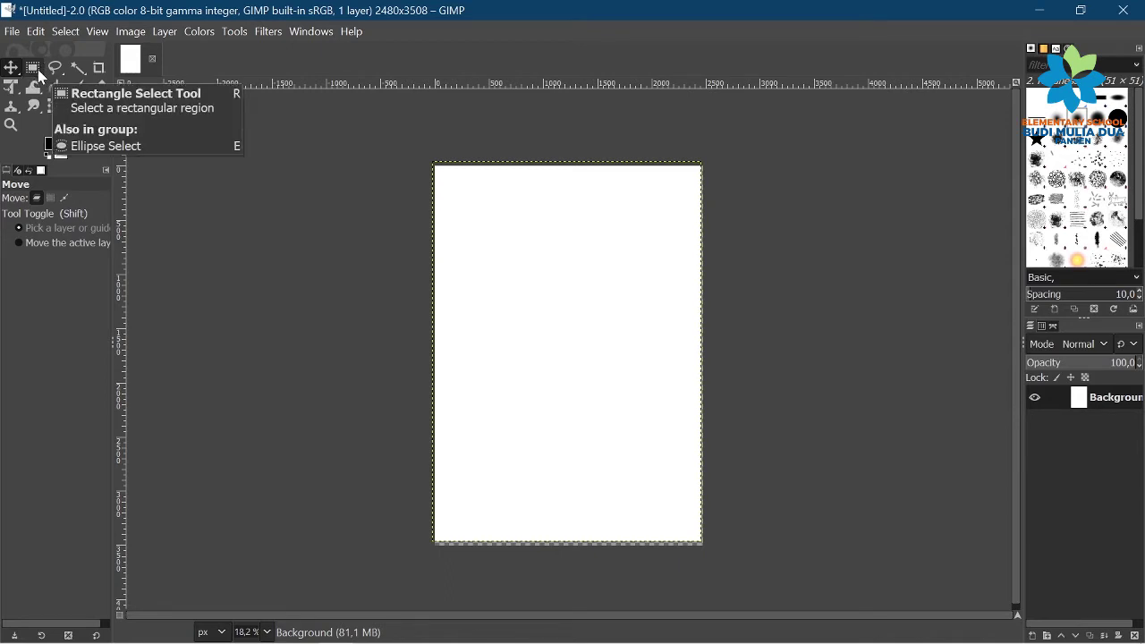
{"action": "left_click", "coordinate": [33, 68]}
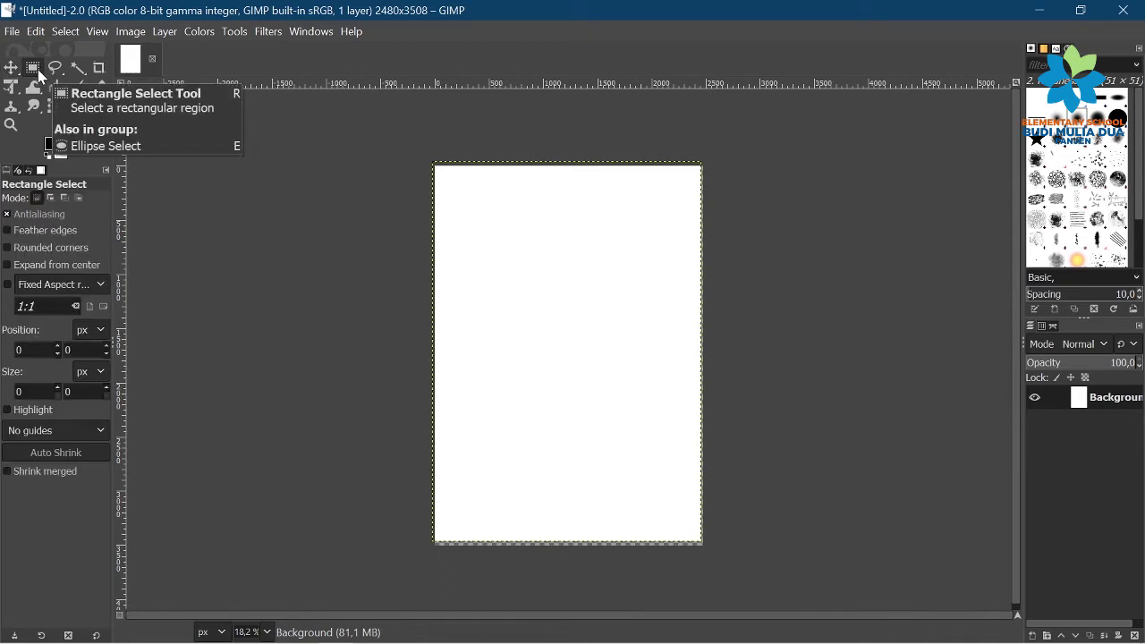
{"action": "left_click_drag", "start_coordinate": [470, 243], "coordinate": [584, 323]}
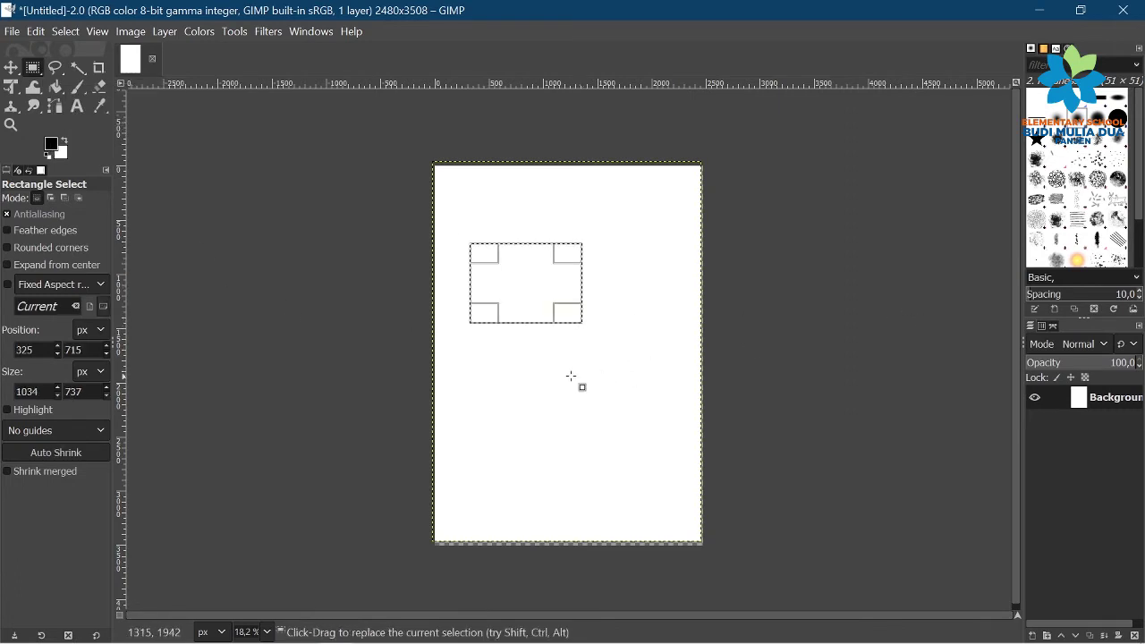
{"action": "mouse_move", "coordinate": [561, 369]}
{"action": "left_mouse_down"}
{"action": "mouse_move", "coordinate": [691, 475]}
{"action": "mouse_move", "coordinate": [667, 475]}
{"action": "left_mouse_up"}
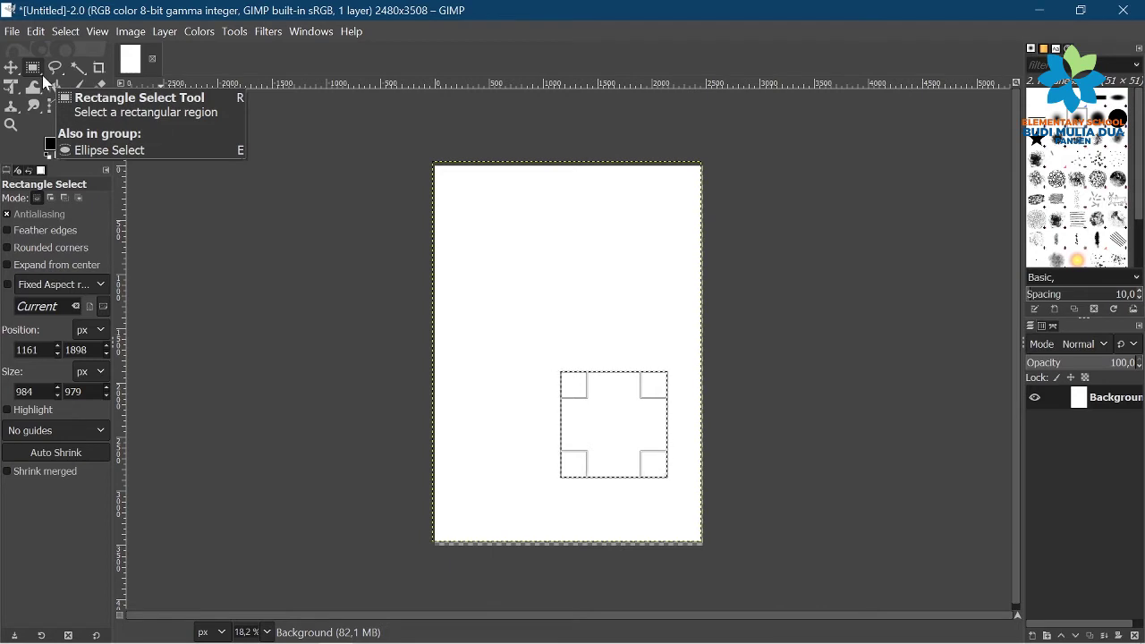
Step: Draw an elliptical selection in the upper middle of the page with Ellipse Select
{"action": "left_click_drag", "start_coordinate": [42, 75], "coordinate": [77, 98]}
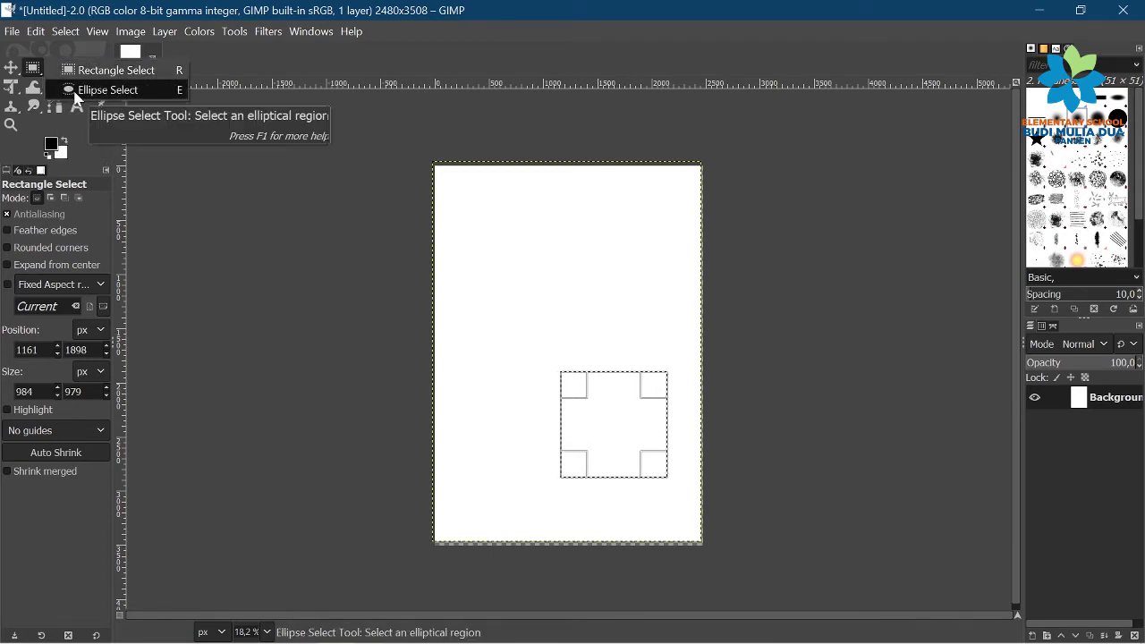
{"action": "left_click", "coordinate": [75, 91]}
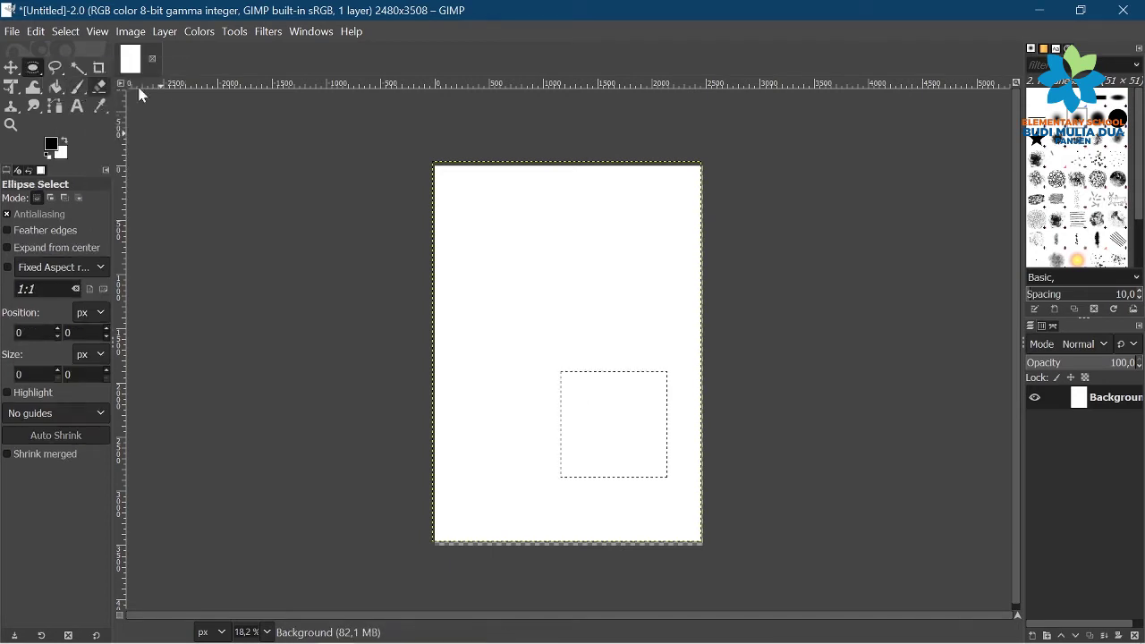
{"action": "left_click_drag", "start_coordinate": [515, 229], "coordinate": [634, 319]}
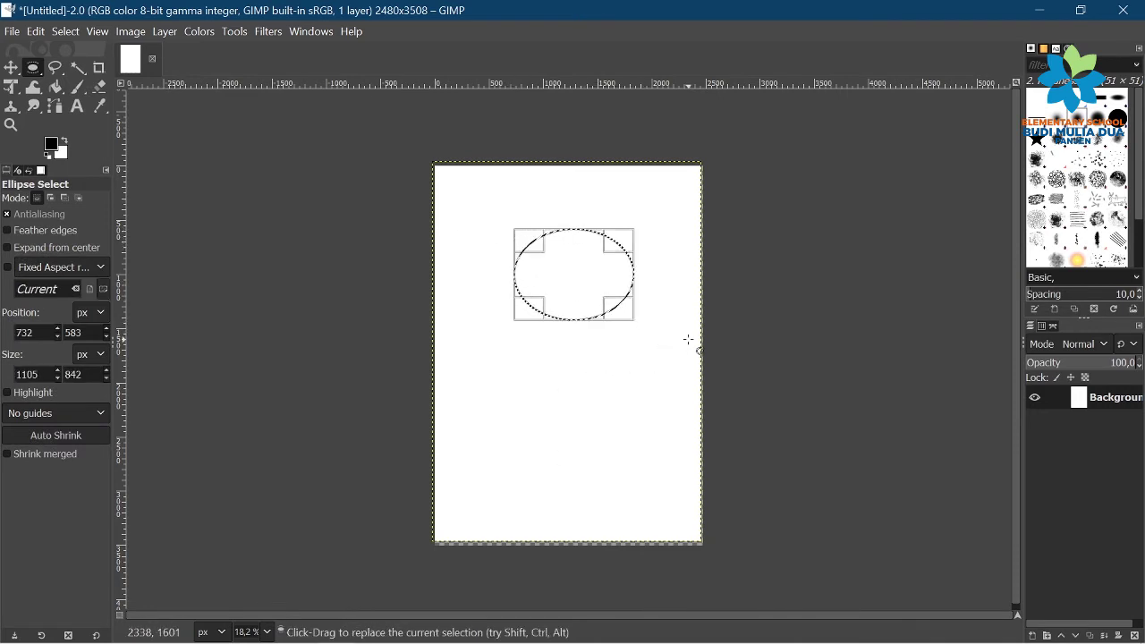
Step: Browse the Free Select, Fuzzy Select and Crop tools without using them
{"action": "left_click", "coordinate": [62, 81]}
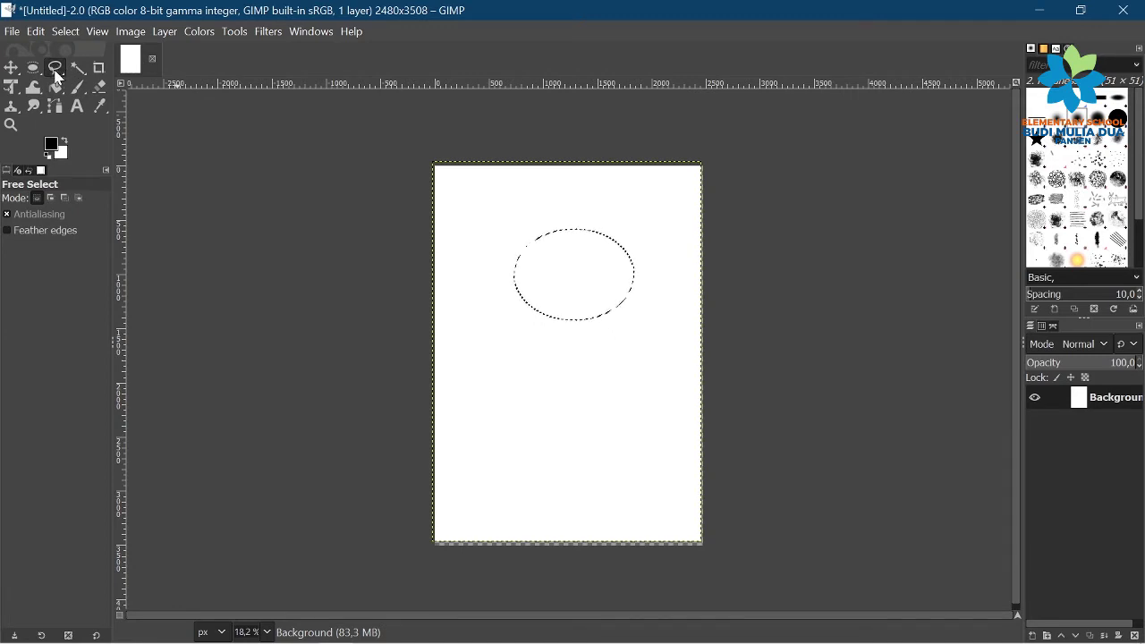
{"action": "right_click", "coordinate": [67, 76]}
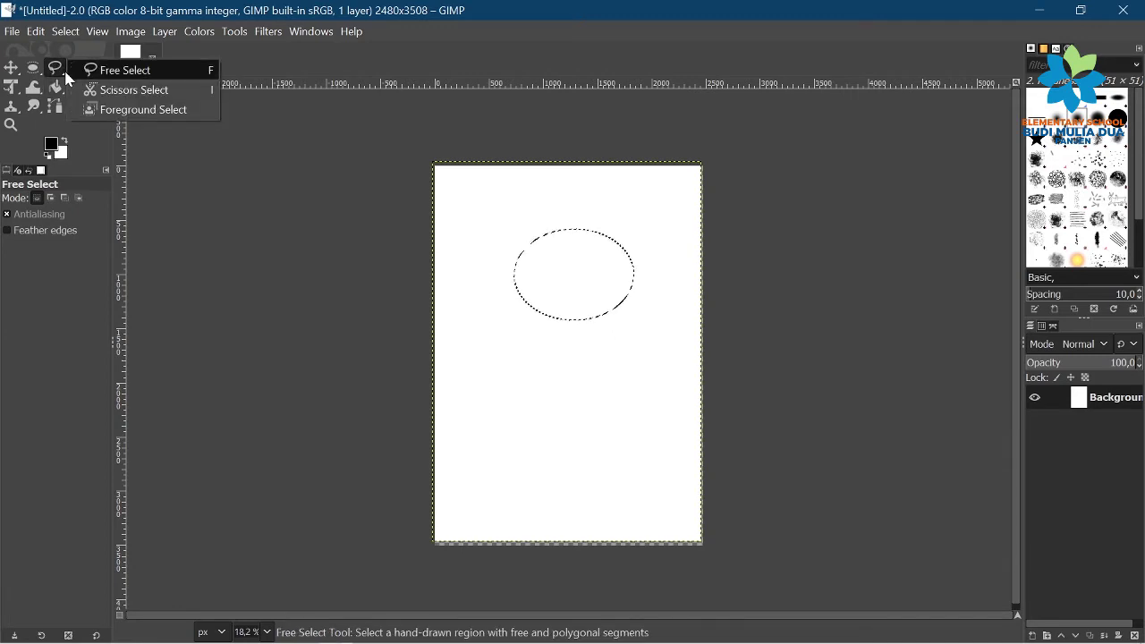
{"action": "left_click", "coordinate": [103, 70]}
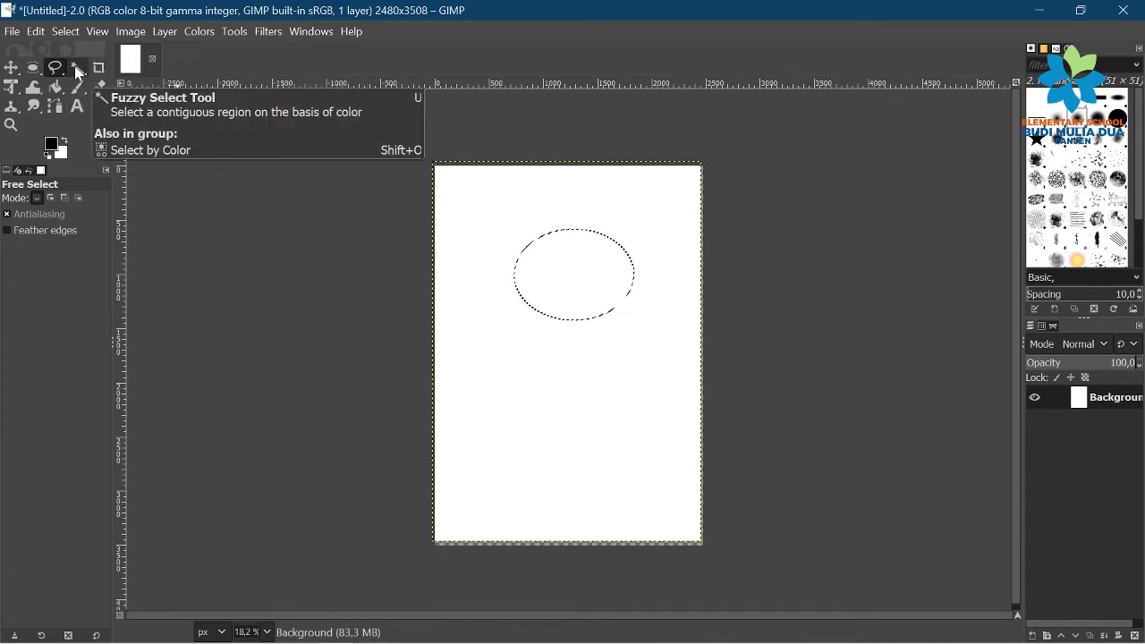
{"action": "left_click", "coordinate": [78, 70]}
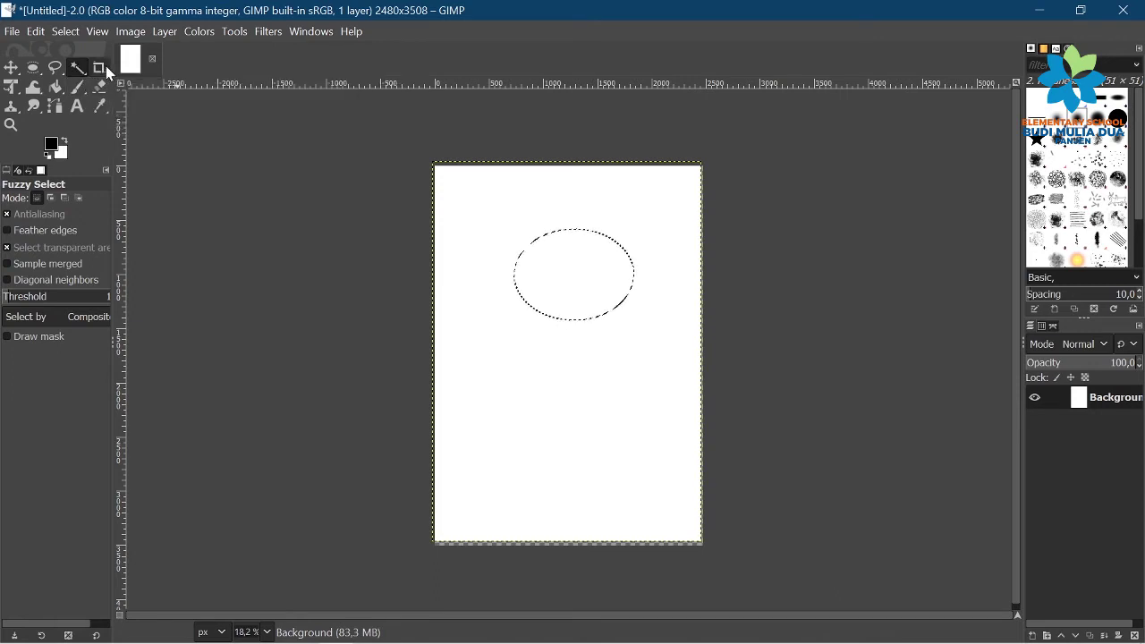
{"action": "left_click", "coordinate": [102, 68]}
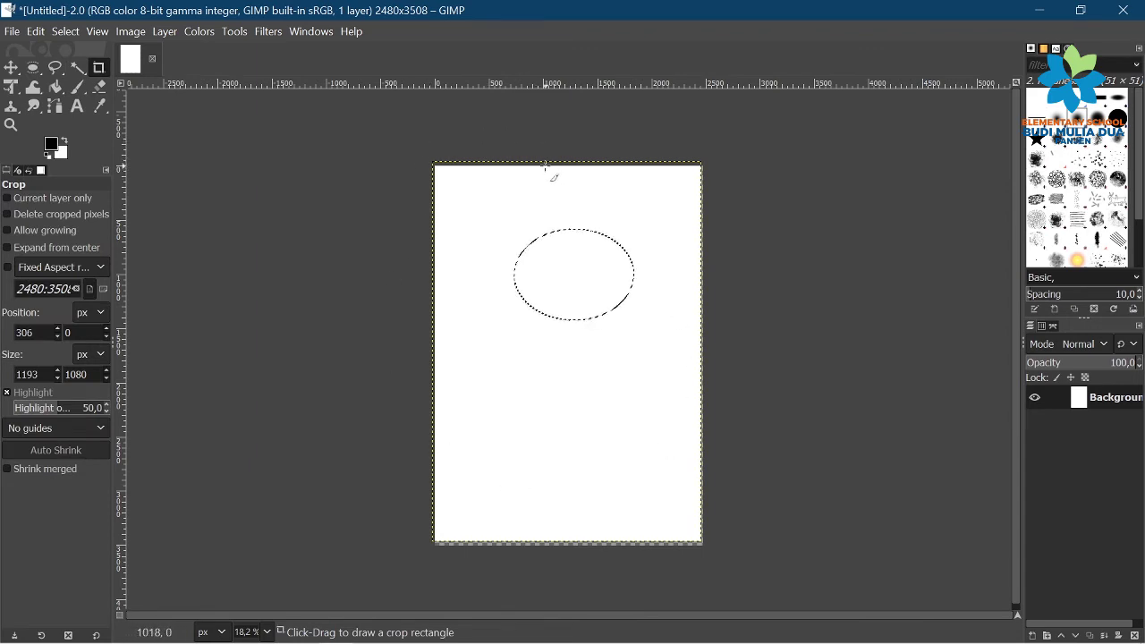
{"action": "mouse_move", "coordinate": [546, 165]}
{"action": "left_mouse_down"}
{"action": "mouse_move", "coordinate": [629, 397]}
{"action": "mouse_move", "coordinate": [659, 427]}
{"action": "left_mouse_up"}
{"action": "key", "text": "Return"}
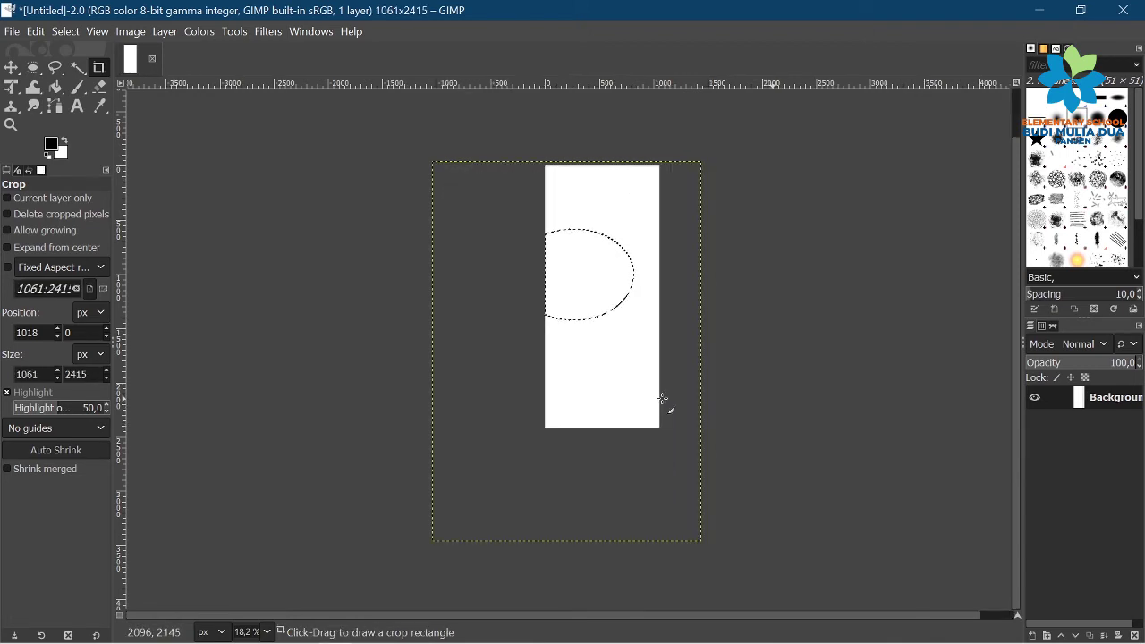
{"action": "key", "text": "ctrl+z"}
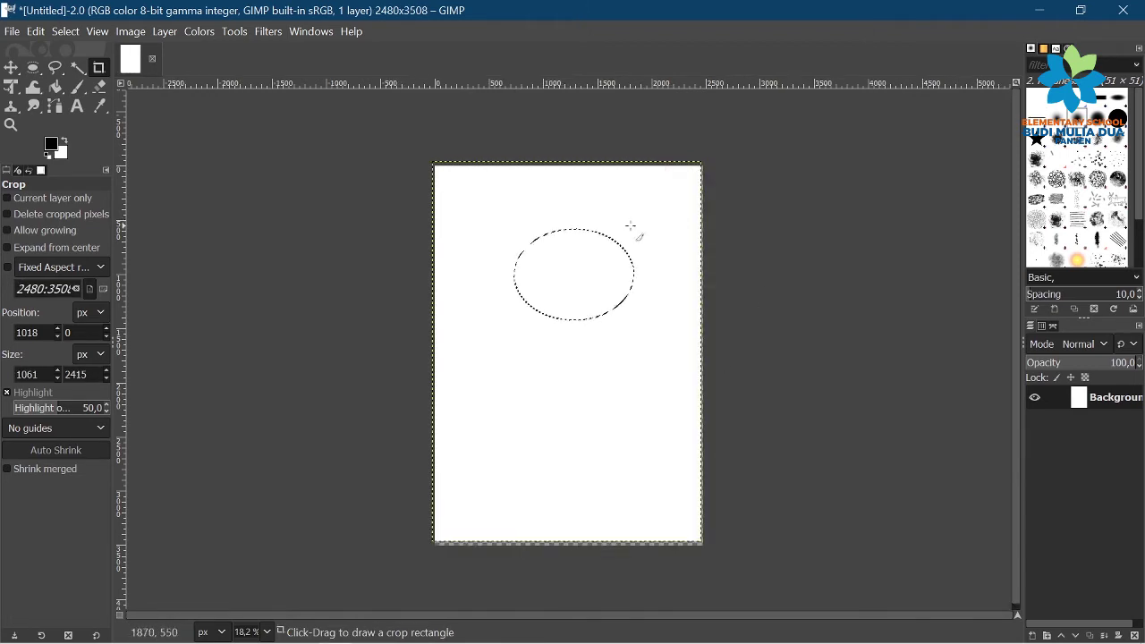
{"action": "left_click_drag", "start_coordinate": [481, 197], "coordinate": [650, 450]}
{"action": "key", "text": "Return"}
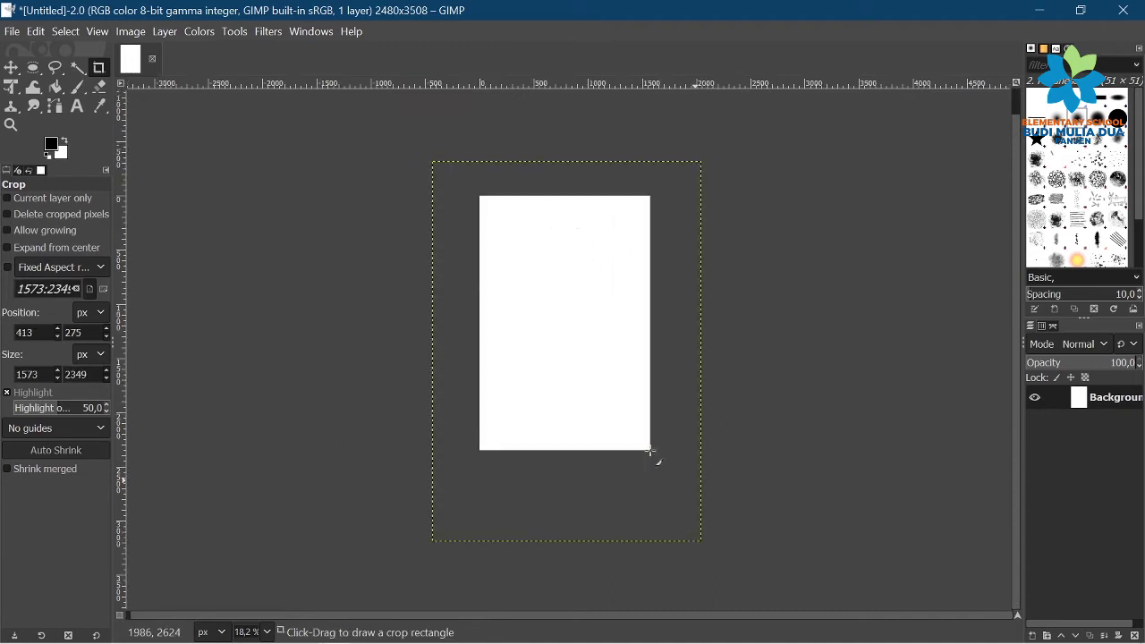
{"action": "key", "text": "ctrl+z"}
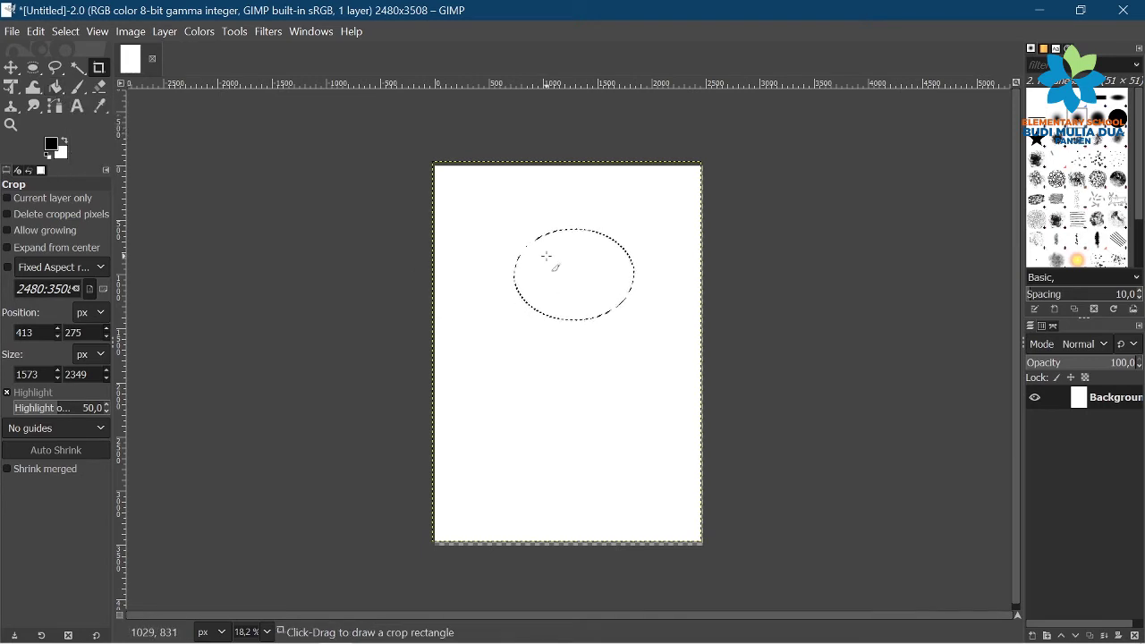
Step: Bucket-fill the ellipse with the current foreground colour and check the background colour settings
{"action": "left_click", "coordinate": [56, 87]}
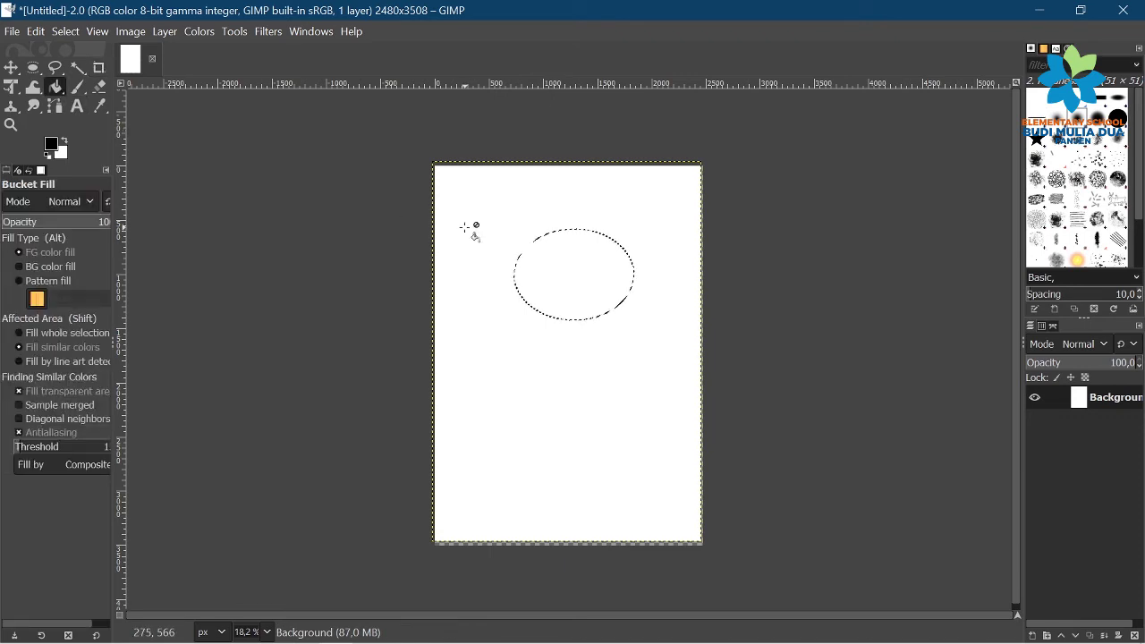
{"action": "left_click", "coordinate": [551, 269]}
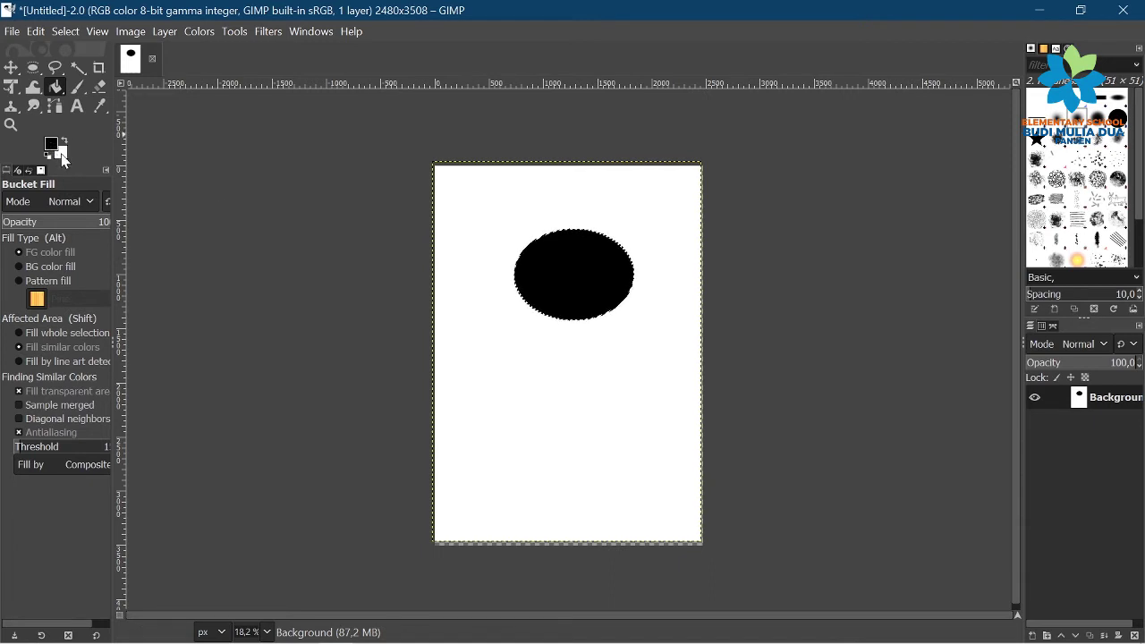
{"action": "left_click", "coordinate": [64, 158]}
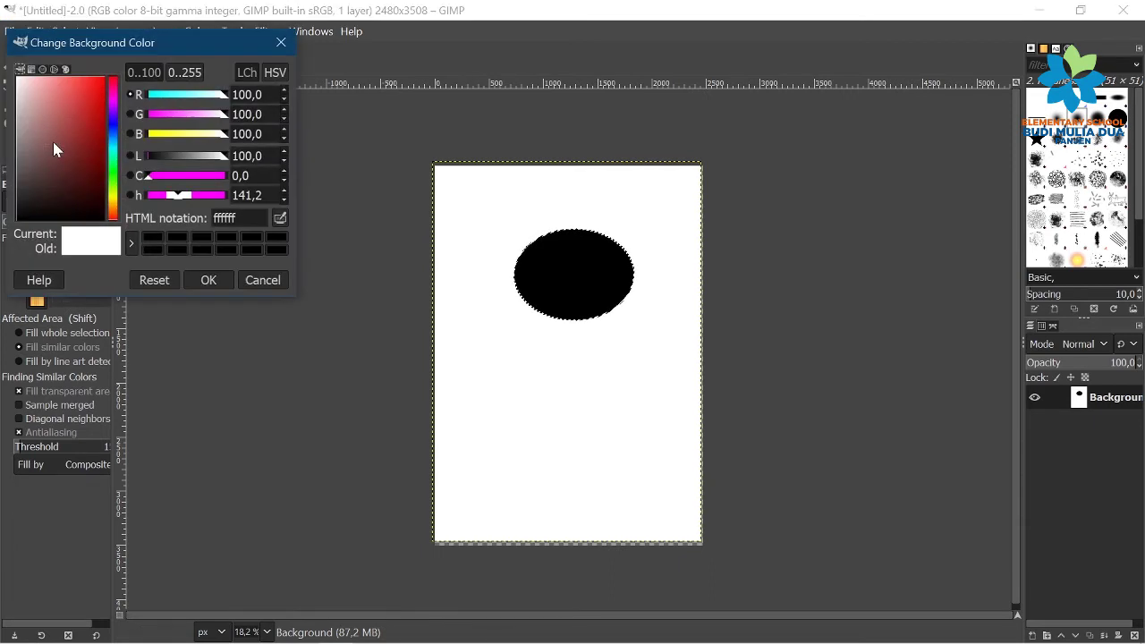
{"action": "left_click", "coordinate": [278, 40]}
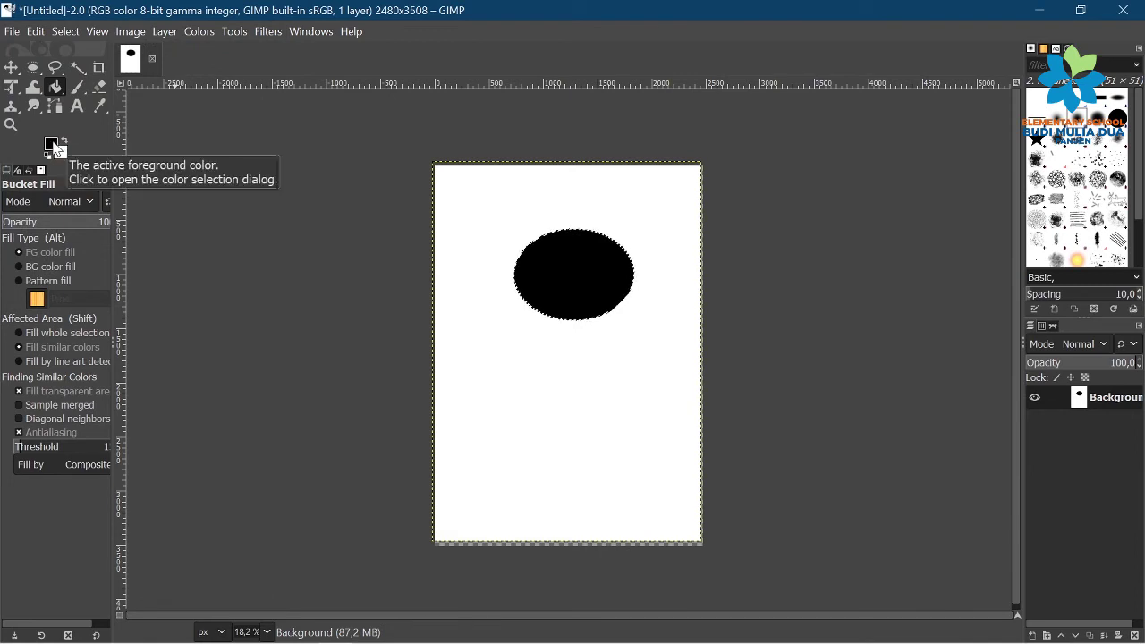
Step: Set the foreground colour to red ee1818, fill the ellipse red, and select the Paintbrush
{"action": "left_click", "coordinate": [55, 148]}
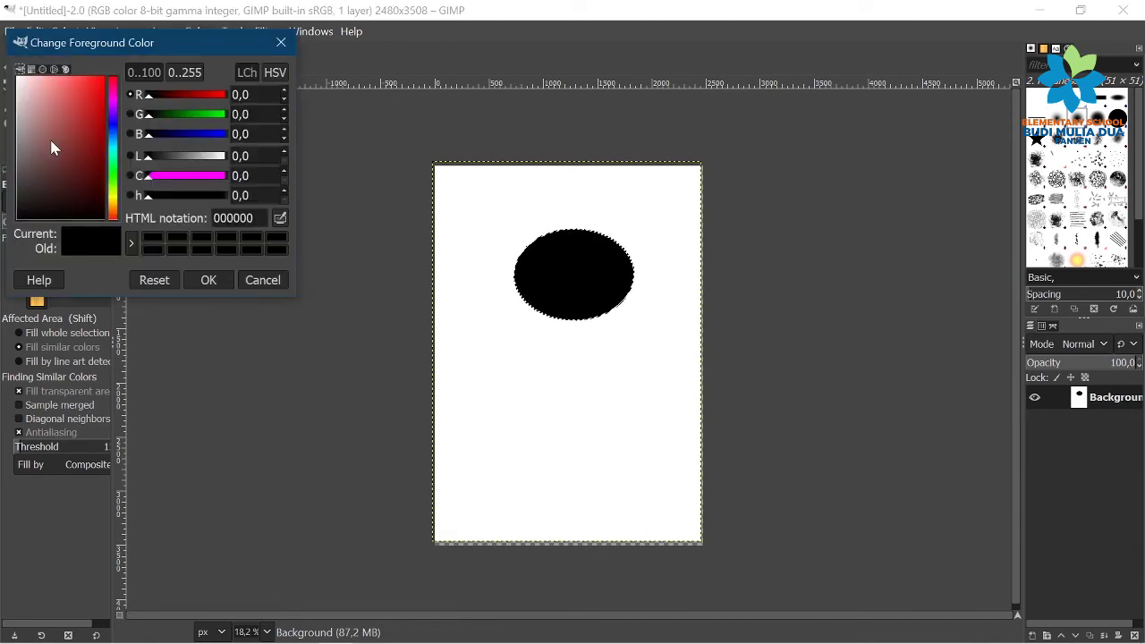
{"action": "left_click", "coordinate": [95, 78]}
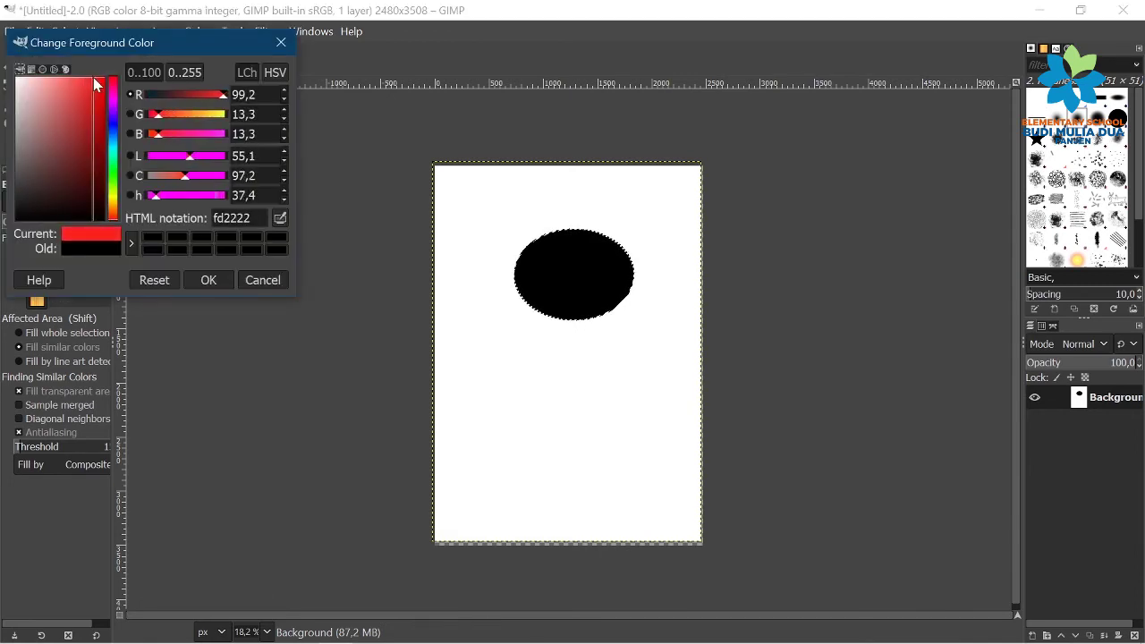
{"action": "left_click", "coordinate": [281, 42]}
{"action": "left_click", "coordinate": [54, 146]}
{"action": "left_click_drag", "start_coordinate": [90, 112], "coordinate": [96, 79]}
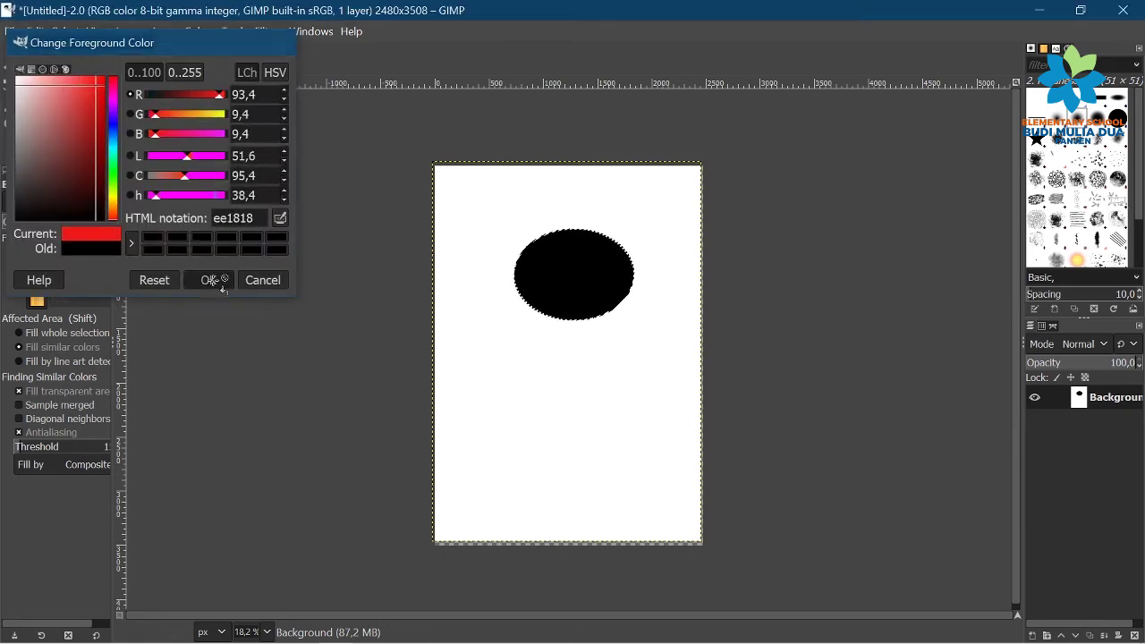
{"action": "left_click", "coordinate": [213, 279]}
{"action": "left_click", "coordinate": [551, 276]}
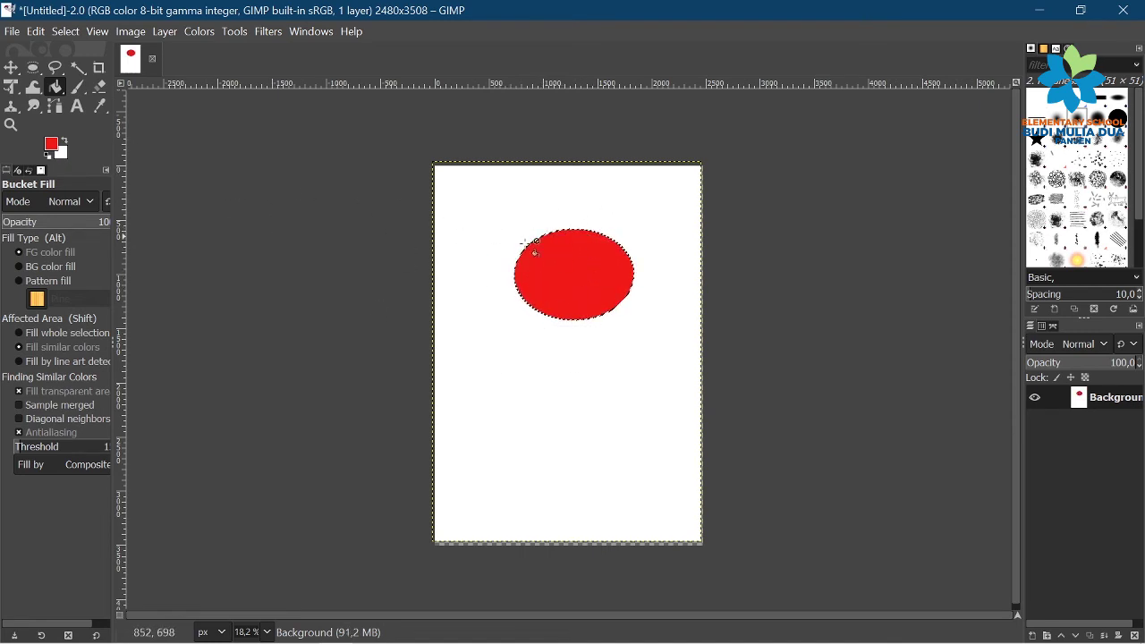
{"action": "left_click", "coordinate": [81, 84]}
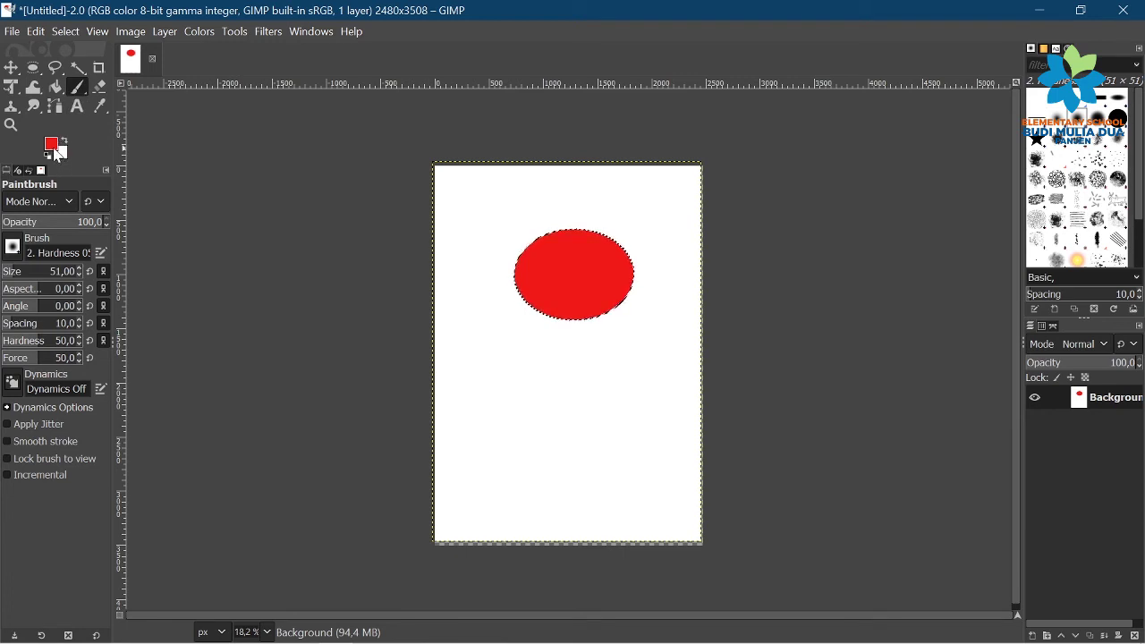
Step: With the Eraser, duplicate the image (Ctrl+D) and test five strokes across the ellipse, undoing each
{"action": "left_click", "coordinate": [102, 87]}
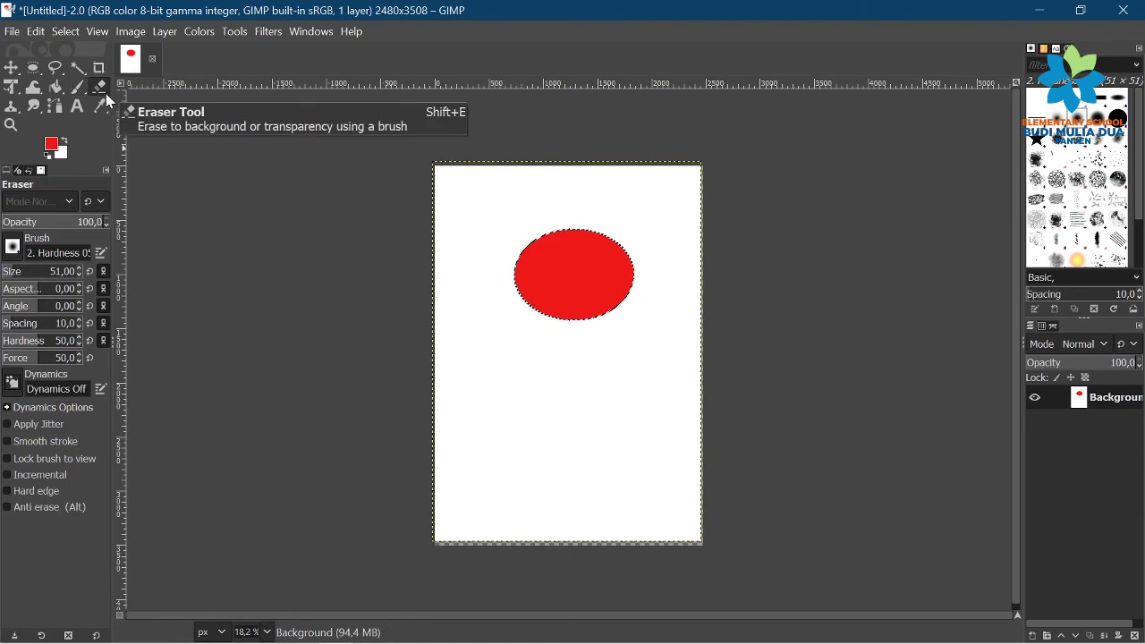
{"action": "key", "text": "ctrl+d"}
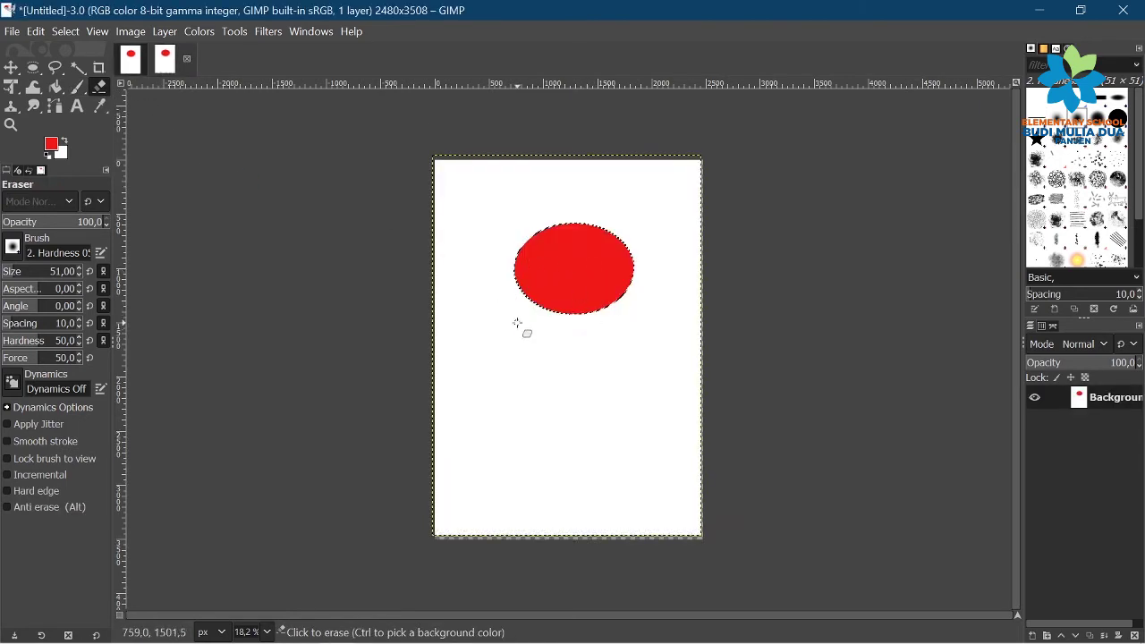
{"action": "mouse_move", "coordinate": [534, 301]}
{"action": "left_mouse_down"}
{"action": "mouse_move", "coordinate": [605, 296]}
{"action": "mouse_move", "coordinate": [609, 260]}
{"action": "left_mouse_up"}
{"action": "key", "text": "ctrl+z"}
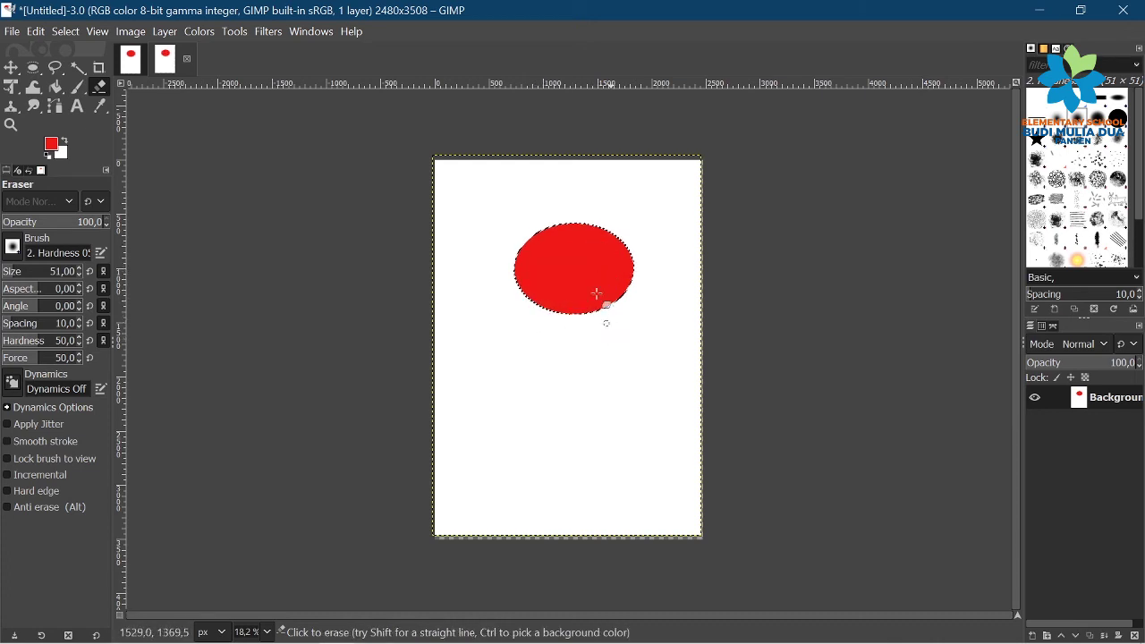
{"action": "left_click_drag", "start_coordinate": [554, 311], "coordinate": [596, 225]}
{"action": "key", "text": "ctrl+z"}
{"action": "left_click_drag", "start_coordinate": [524, 256], "coordinate": [621, 223]}
{"action": "key", "text": "ctrl+z"}
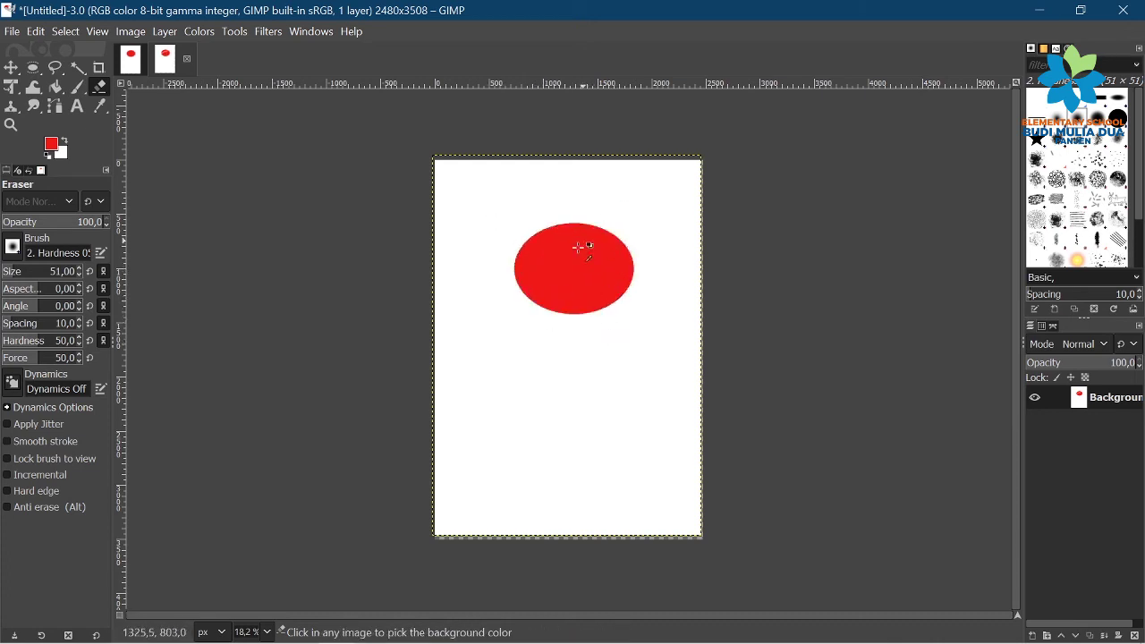
{"action": "left_click_drag", "start_coordinate": [626, 297], "coordinate": [530, 243]}
{"action": "key", "text": "ctrl+z"}
{"action": "left_click_drag", "start_coordinate": [542, 355], "coordinate": [563, 224]}
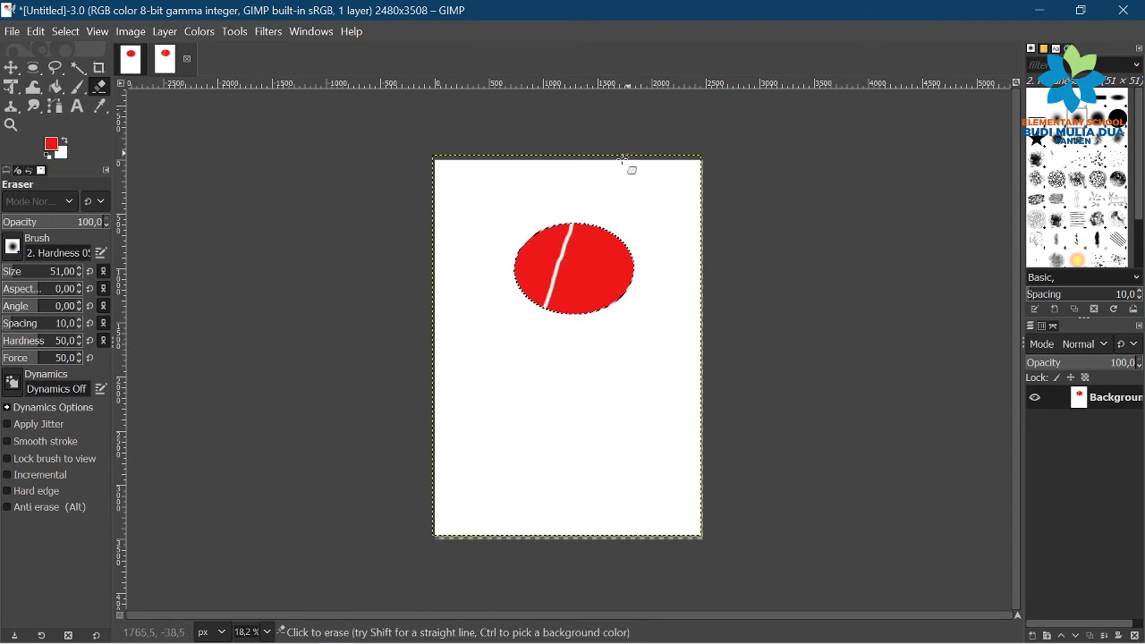
{"action": "key", "text": "ctrl+z"}
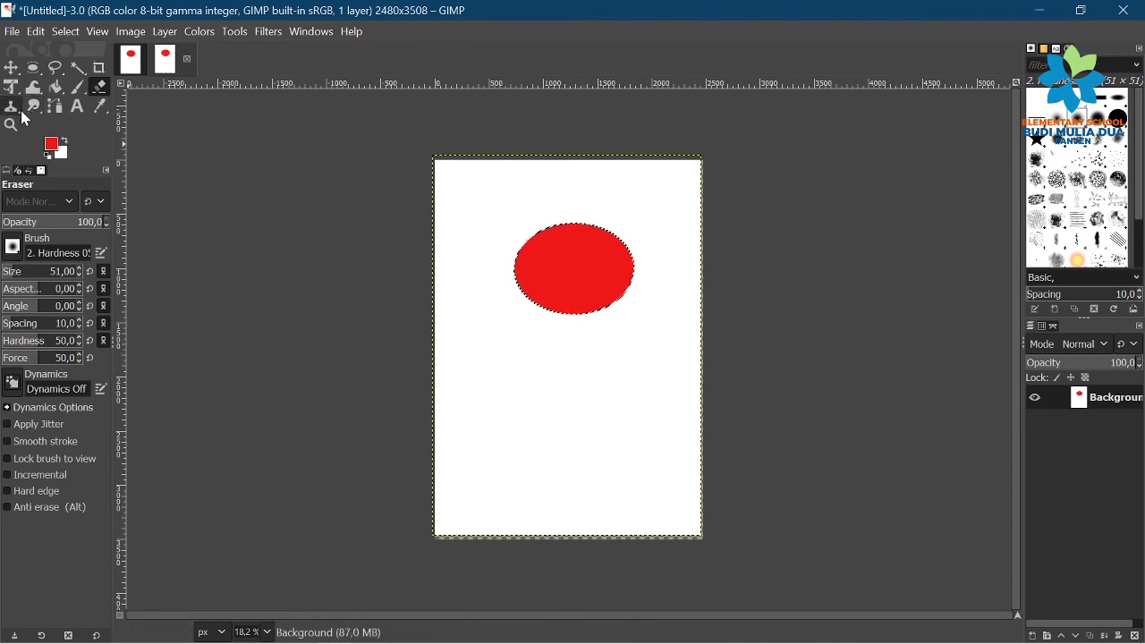
{"action": "left_click", "coordinate": [11, 109]}
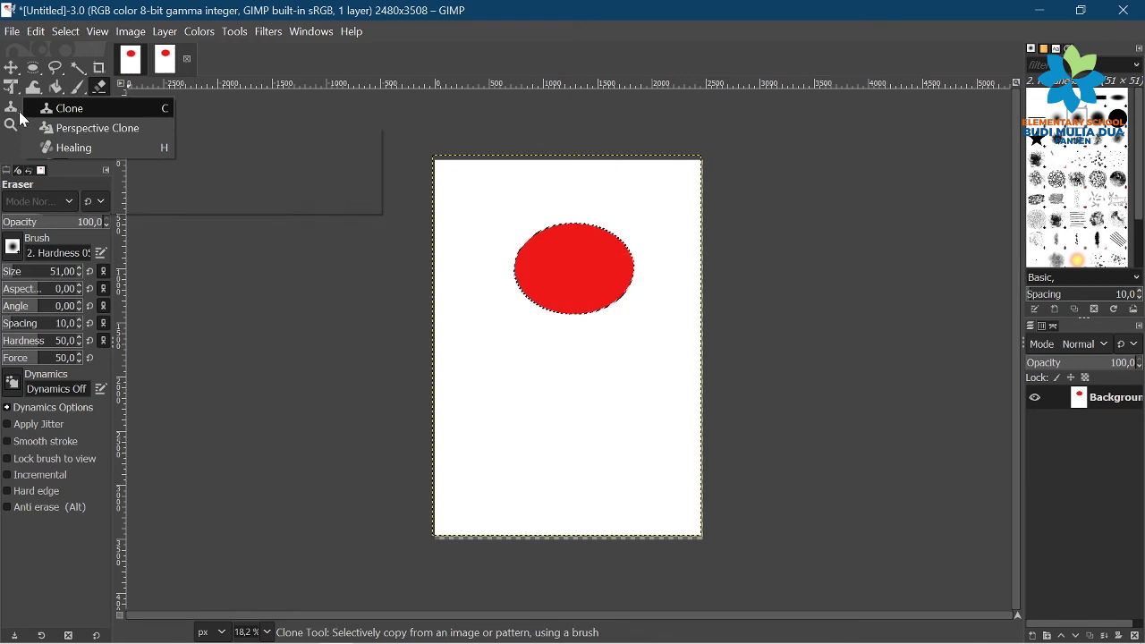
{"action": "key", "text": "Escape"}
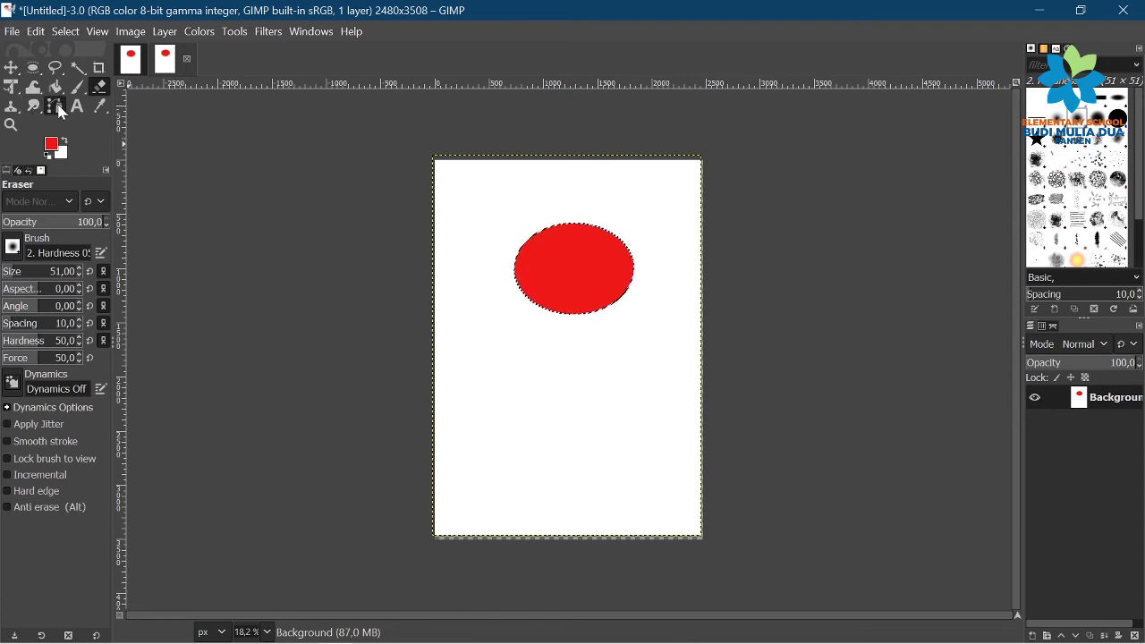
Step: Type the text 'bonar muhz' in a text box below the red ellipse
{"action": "left_click", "coordinate": [61, 108]}
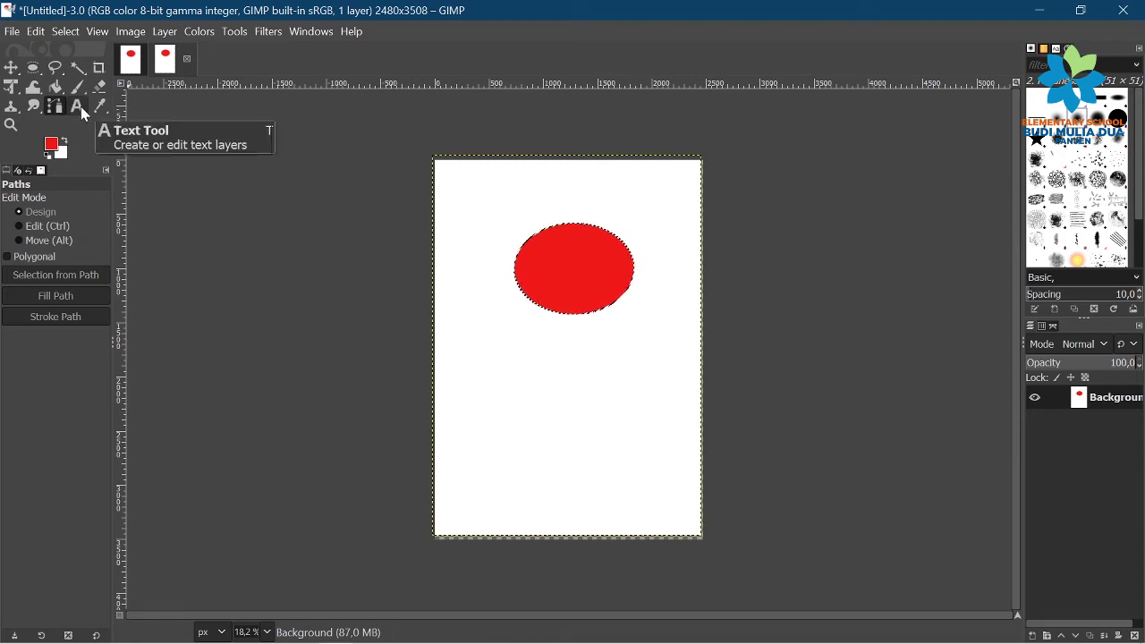
{"action": "left_click", "coordinate": [79, 107]}
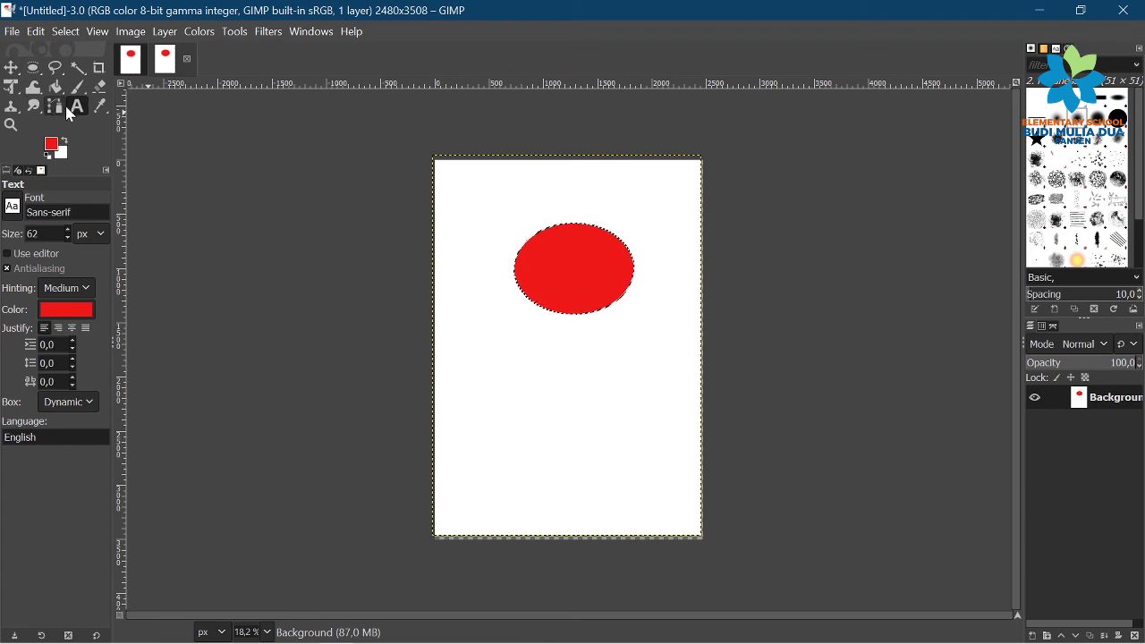
{"action": "left_click", "coordinate": [508, 352]}
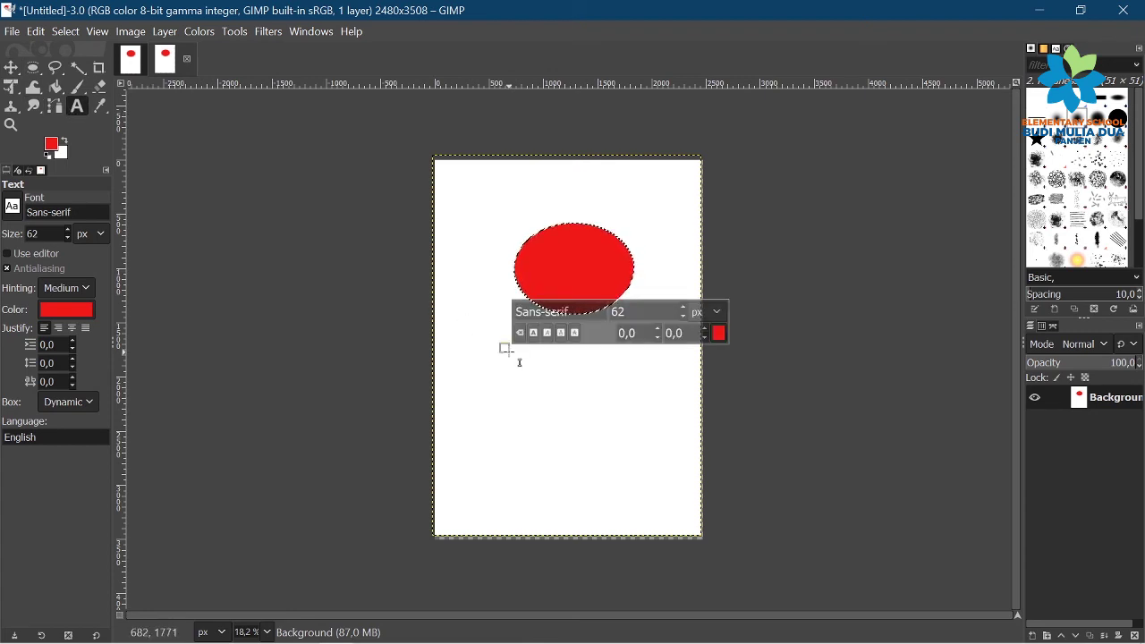
{"action": "type", "text": "bo"}
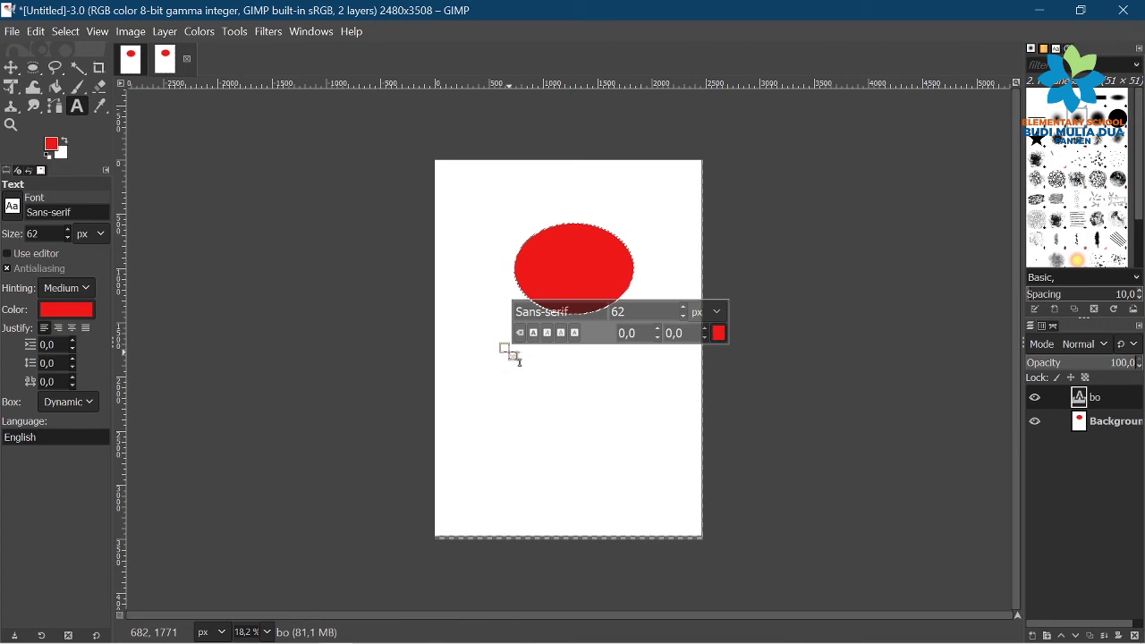
{"action": "type", "text": "nar"}
{"action": "type", "text": " muh"}
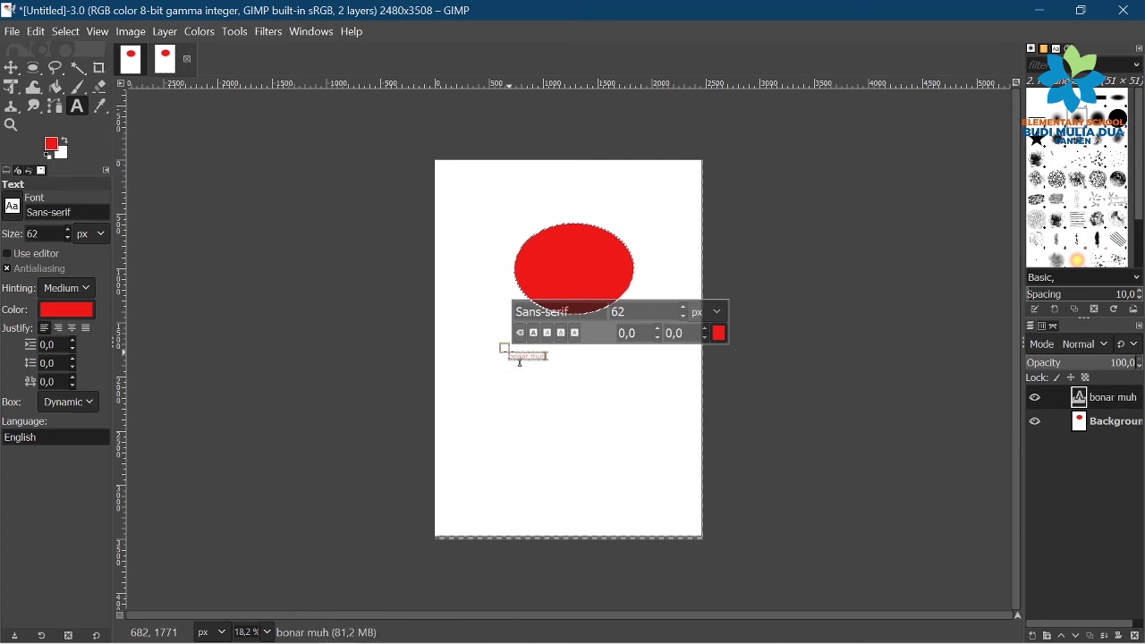
{"action": "type", "text": "z"}
Step: Set the text's font size to 7, finish editing, and select the Color Picker tool
{"action": "scroll", "coordinate": [520, 363], "scroll_direction": "up", "scroll_amount": 2}
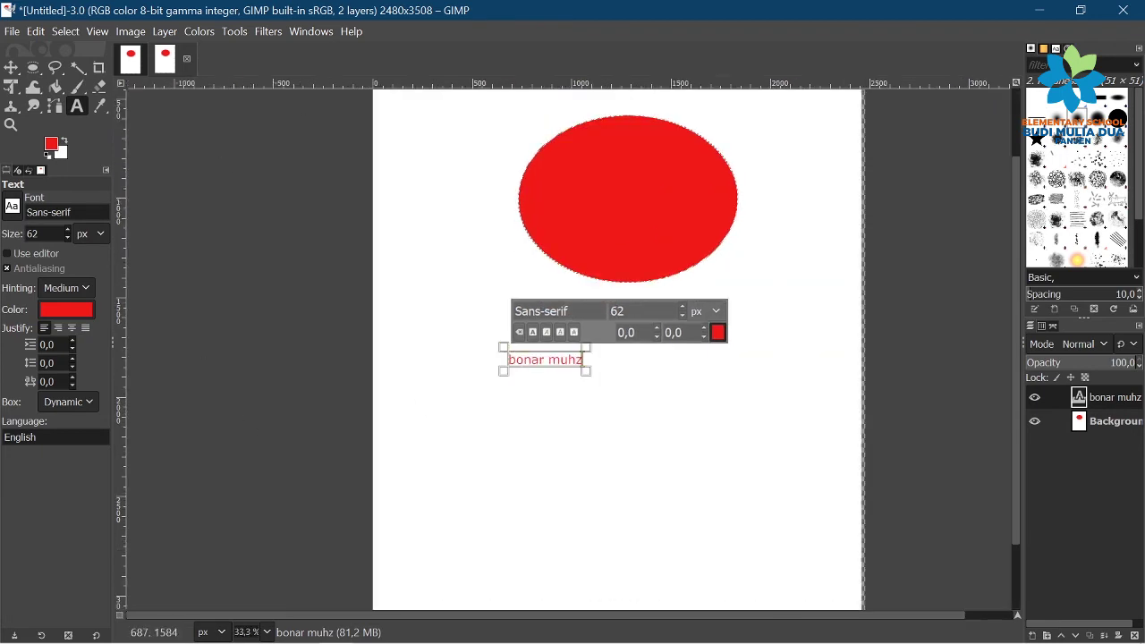
{"action": "triple_click", "coordinate": [569, 311]}
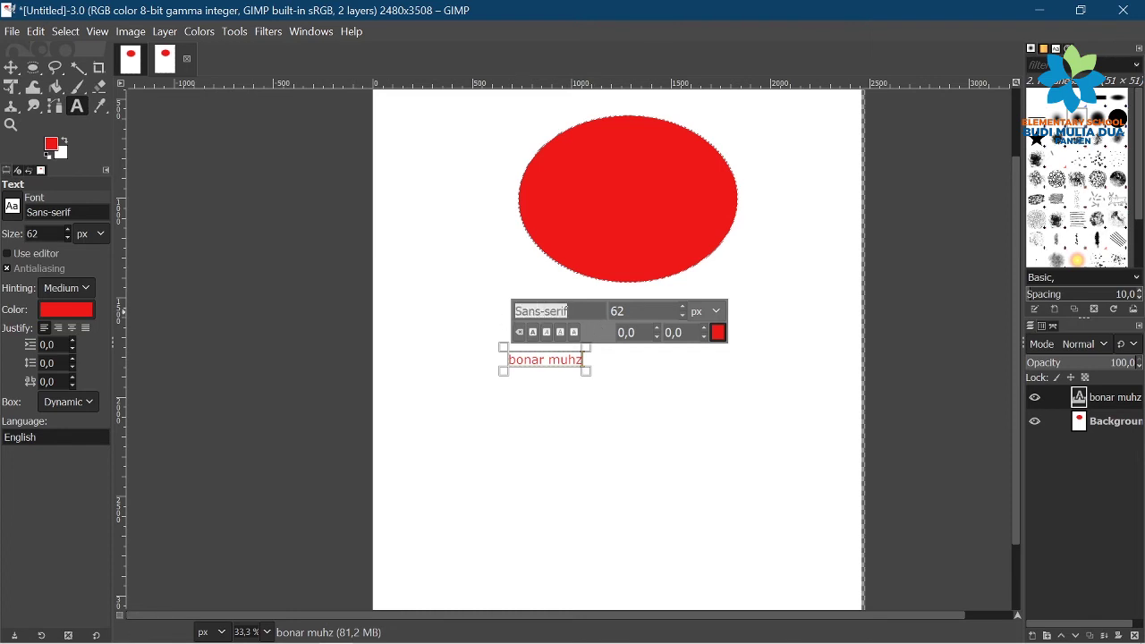
{"action": "double_click", "coordinate": [617, 313]}
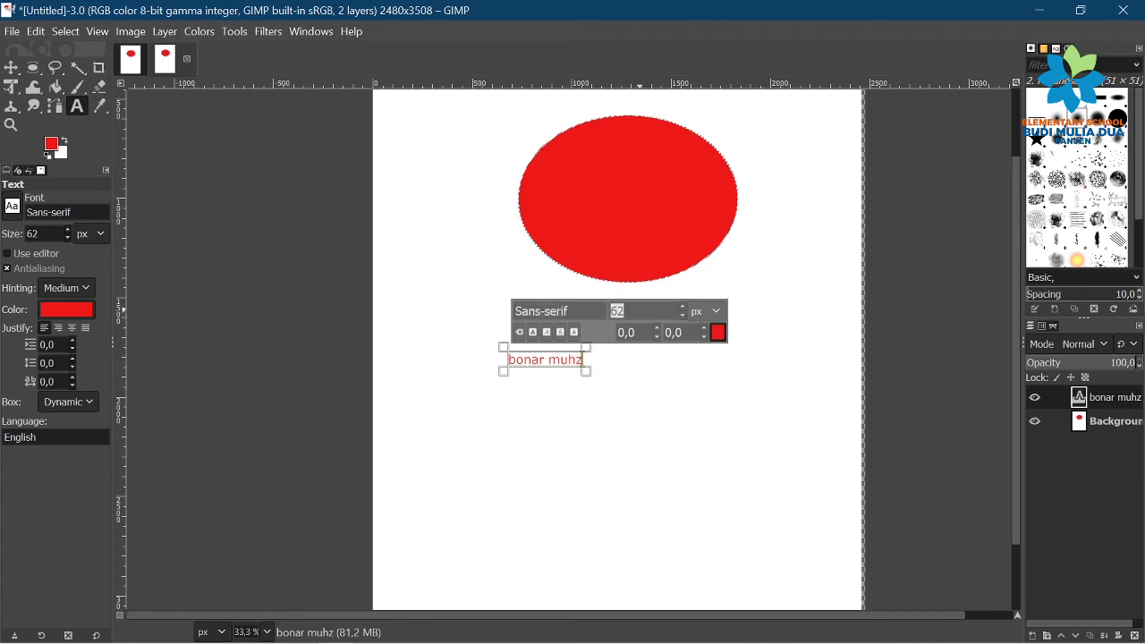
{"action": "type", "text": "70"}
{"action": "left_click", "coordinate": [746, 376]}
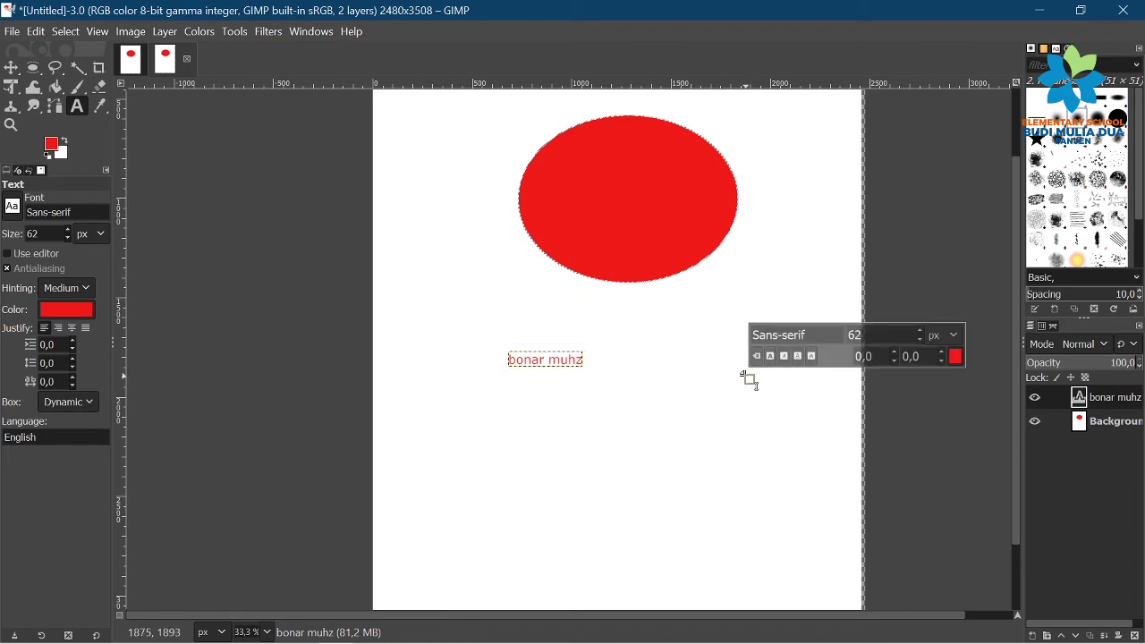
{"action": "left_click", "coordinate": [547, 363]}
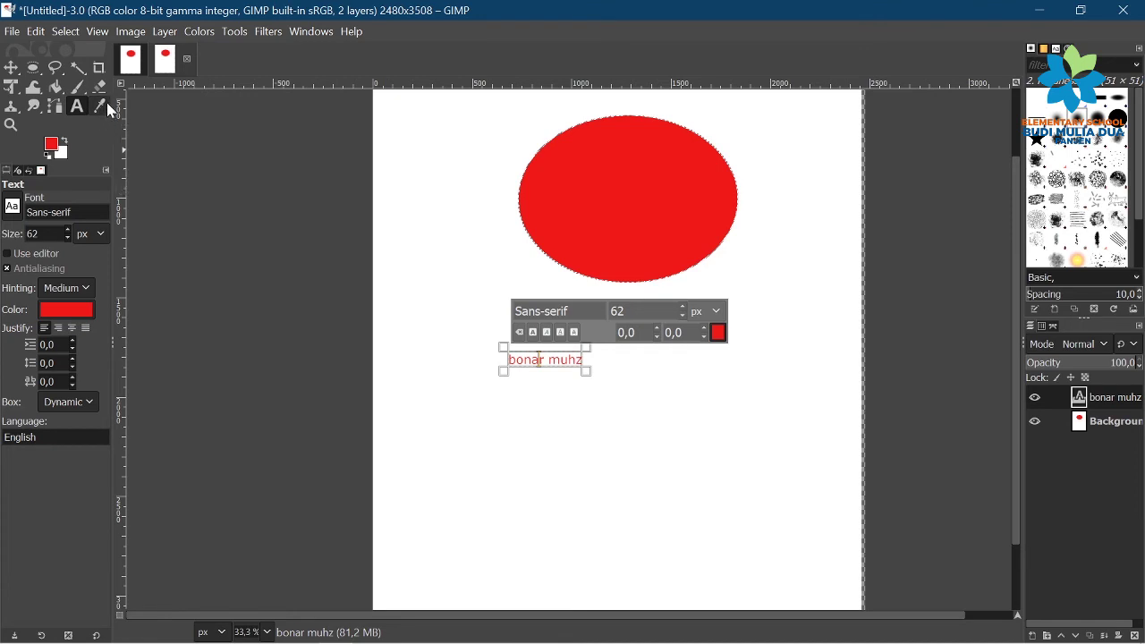
{"action": "left_click", "coordinate": [101, 108]}
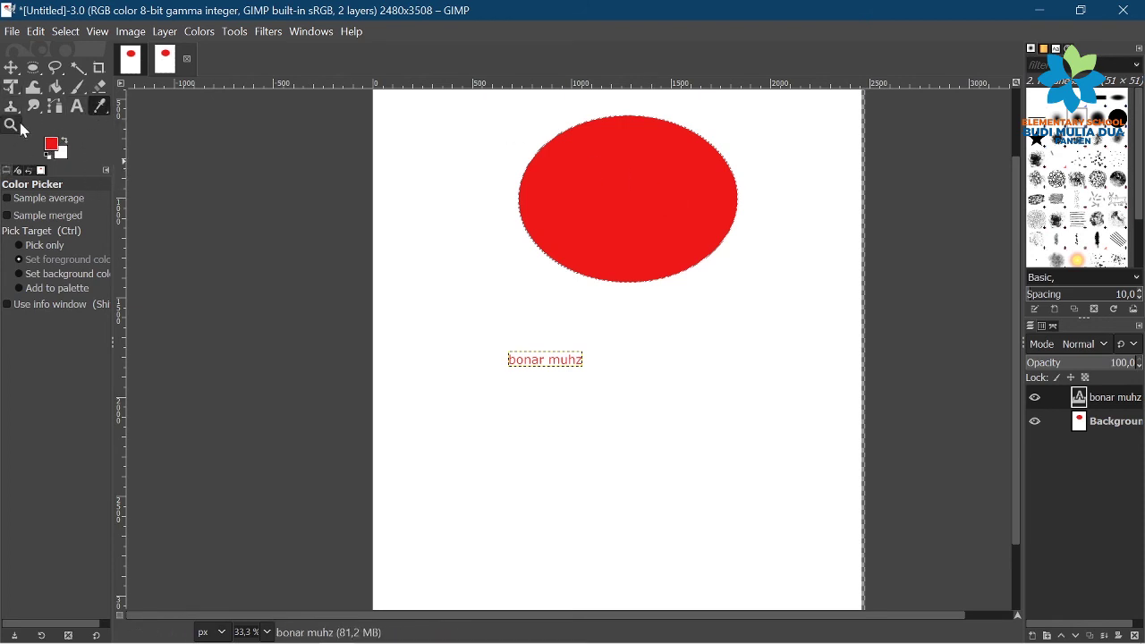
Step: Zoom in close on the red ellipse with the Zoom tool and look around it
{"action": "left_click", "coordinate": [18, 132]}
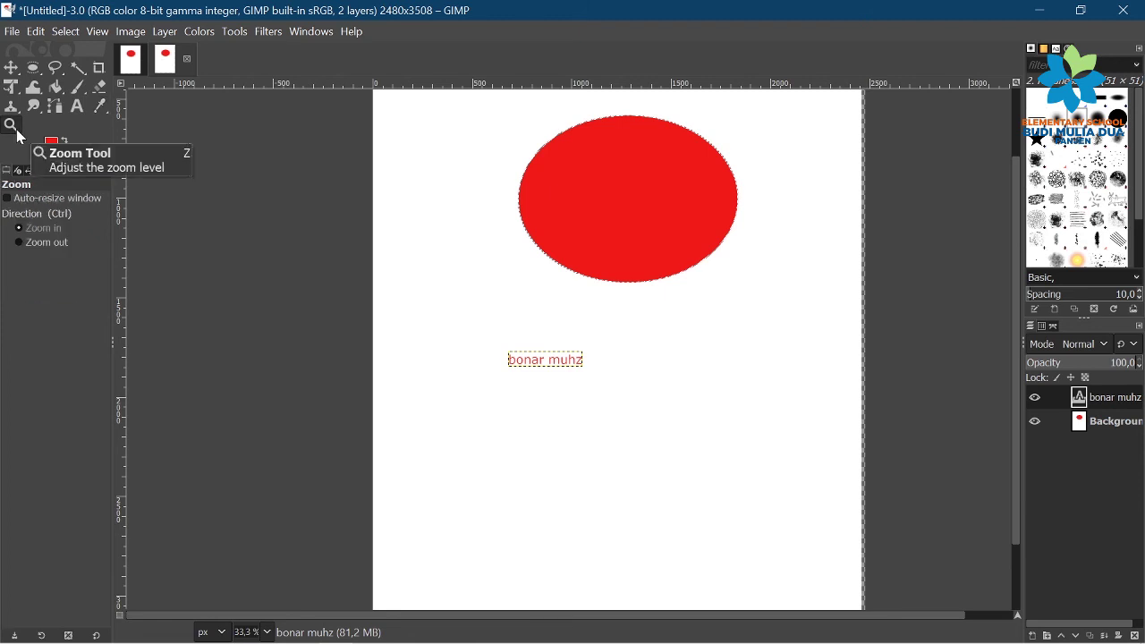
{"action": "left_click", "coordinate": [641, 223]}
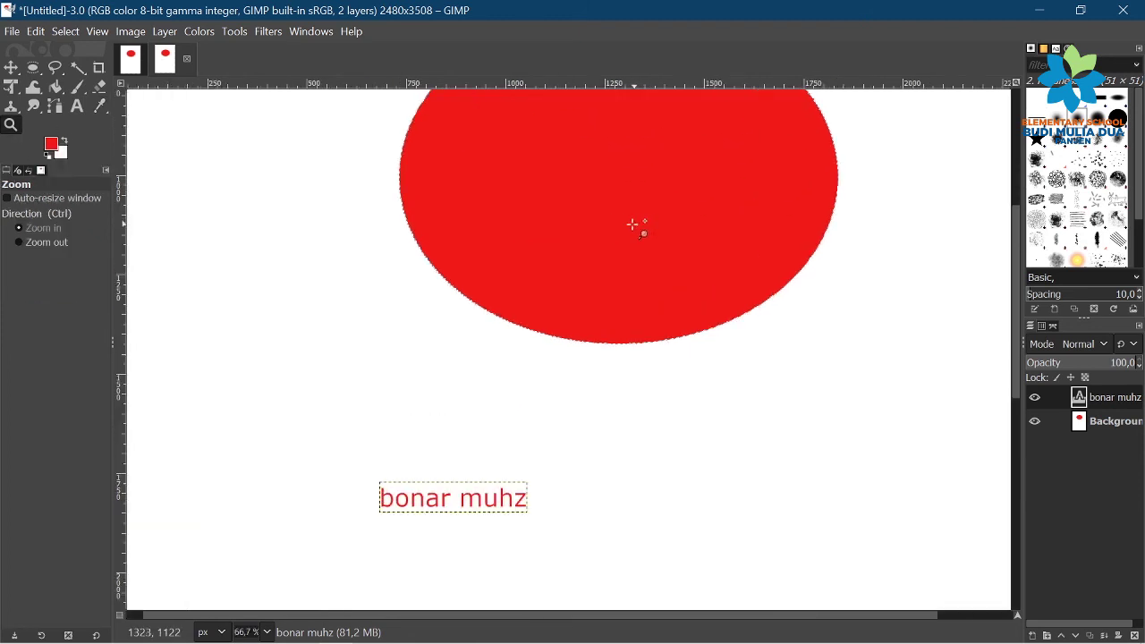
{"action": "right_click", "coordinate": [555, 304]}
{"action": "left_click", "coordinate": [517, 273]}
{"action": "scroll", "coordinate": [524, 279], "scroll_direction": "down", "scroll_amount": 1}
{"action": "scroll", "coordinate": [524, 279], "scroll_direction": "down", "scroll_amount": 2}
{"action": "scroll", "coordinate": [524, 279], "scroll_direction": "up", "scroll_amount": 3}
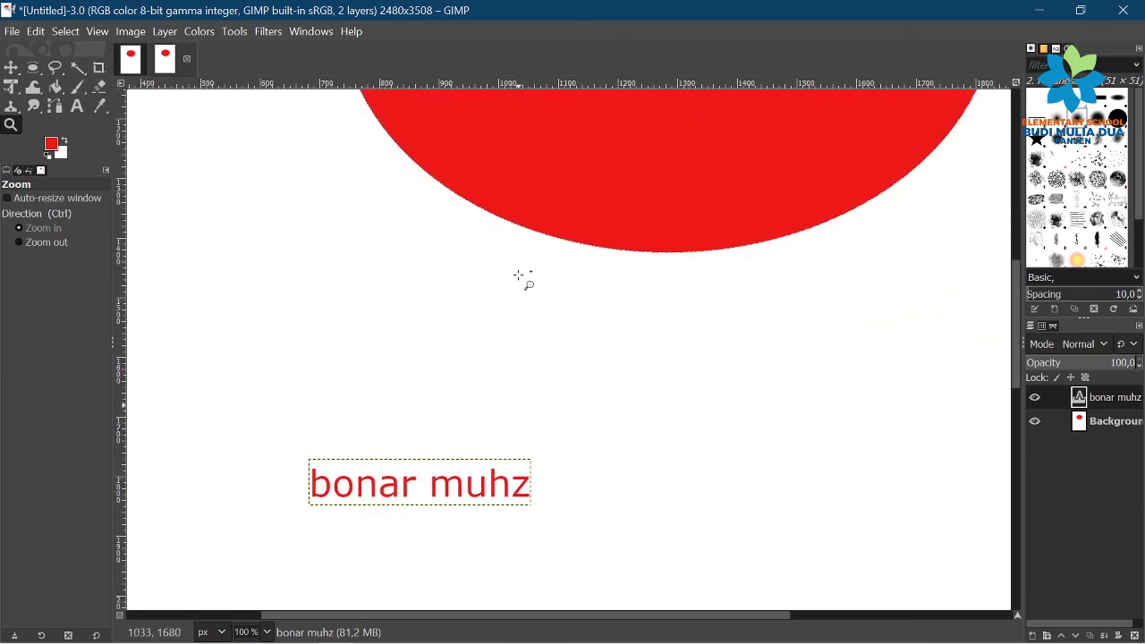
{"action": "scroll", "coordinate": [525, 279], "scroll_direction": "up", "scroll_amount": 3}
{"action": "left_click", "coordinate": [523, 280], "text": "ctrl"}
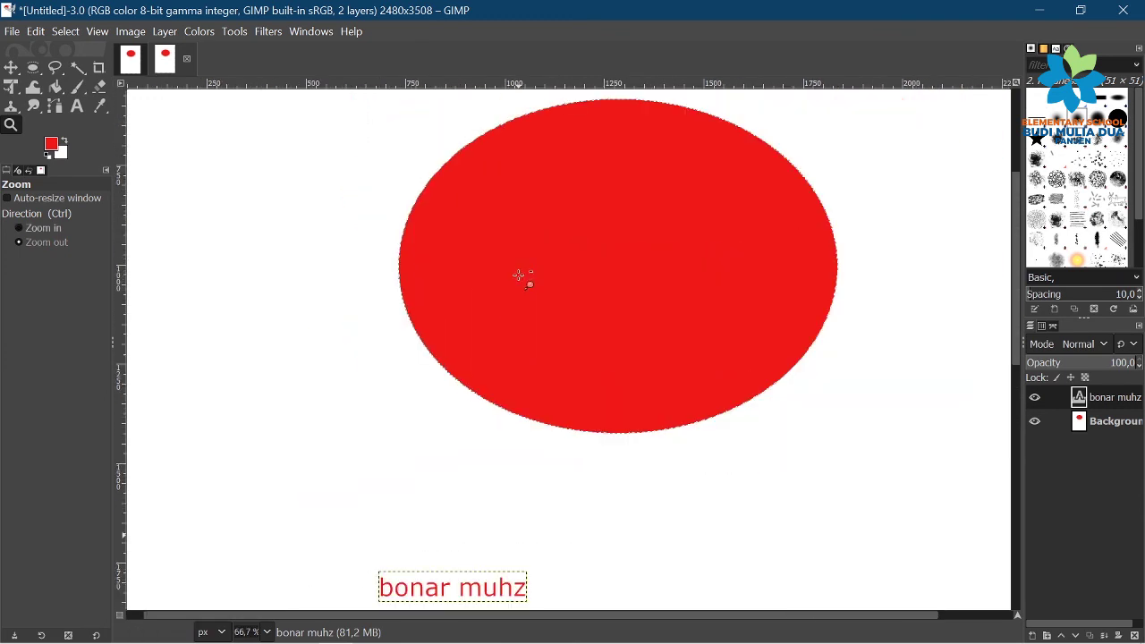
{"action": "left_click", "coordinate": [523, 279], "text": "ctrl"}
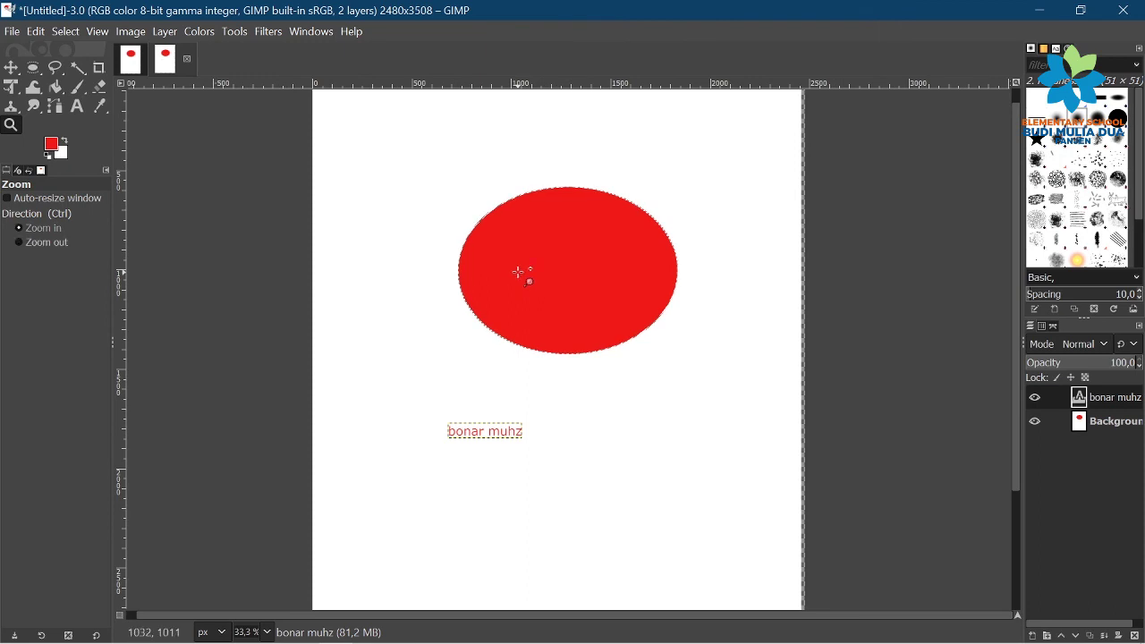
Step: Zoom in and out with Ctrl-clicks, ending at 18.2% with the whole page visible
{"action": "key", "text": "ctrl"}
{"action": "left_click", "coordinate": [545, 262]}
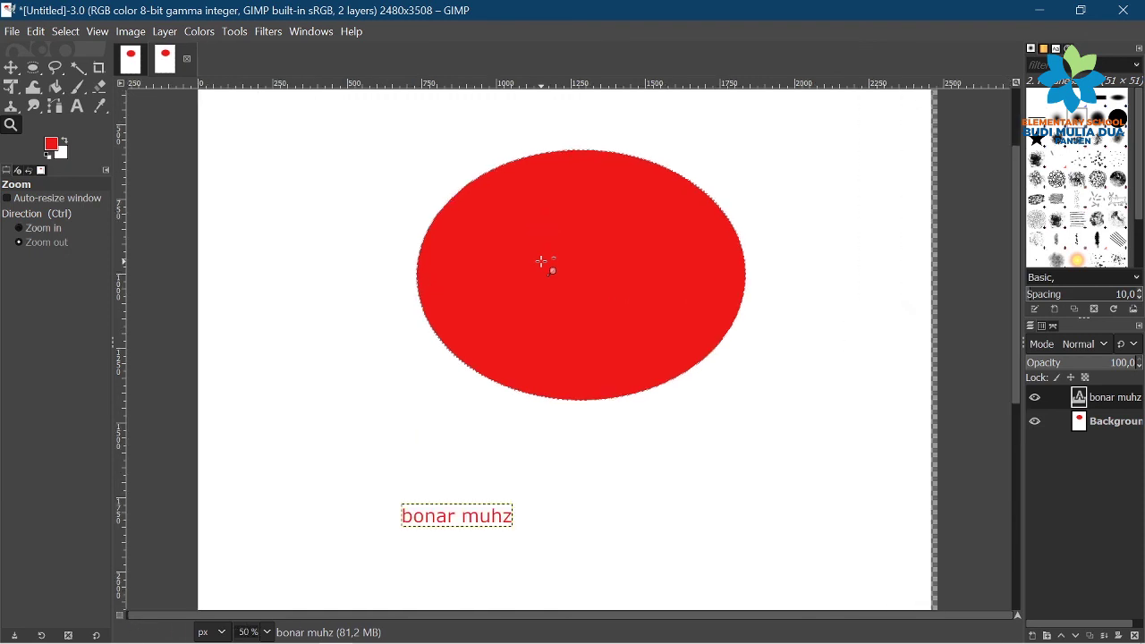
{"action": "left_click", "coordinate": [546, 262], "text": "ctrl"}
{"action": "left_click", "coordinate": [546, 262], "text": "ctrl"}
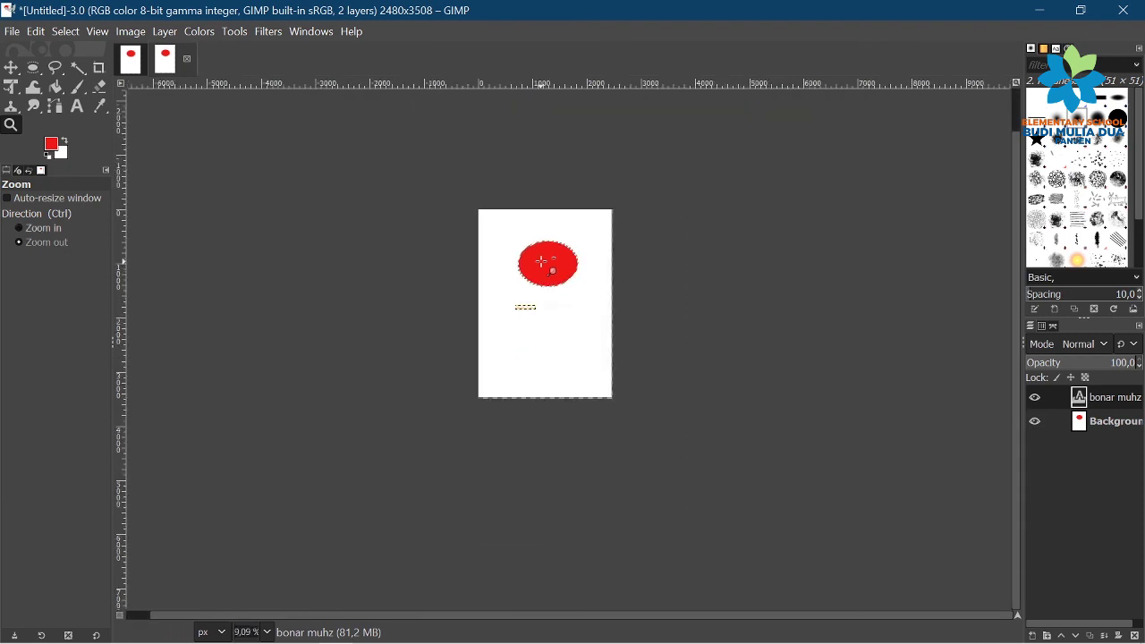
{"action": "left_click", "coordinate": [543, 263], "text": "ctrl"}
{"action": "left_click", "coordinate": [543, 263]}
{"action": "left_click", "coordinate": [543, 262]}
{"action": "left_click", "coordinate": [543, 262]}
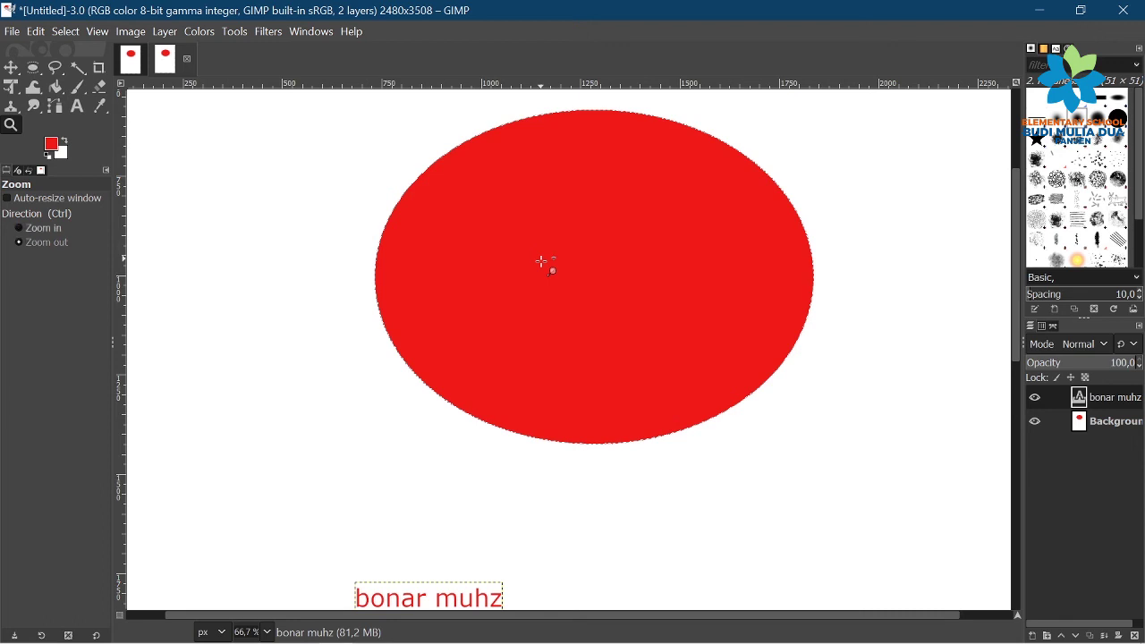
{"action": "left_click", "coordinate": [543, 262], "text": "ctrl"}
{"action": "left_click", "coordinate": [543, 262], "text": "ctrl"}
{"action": "left_click", "coordinate": [543, 262], "text": "ctrl"}
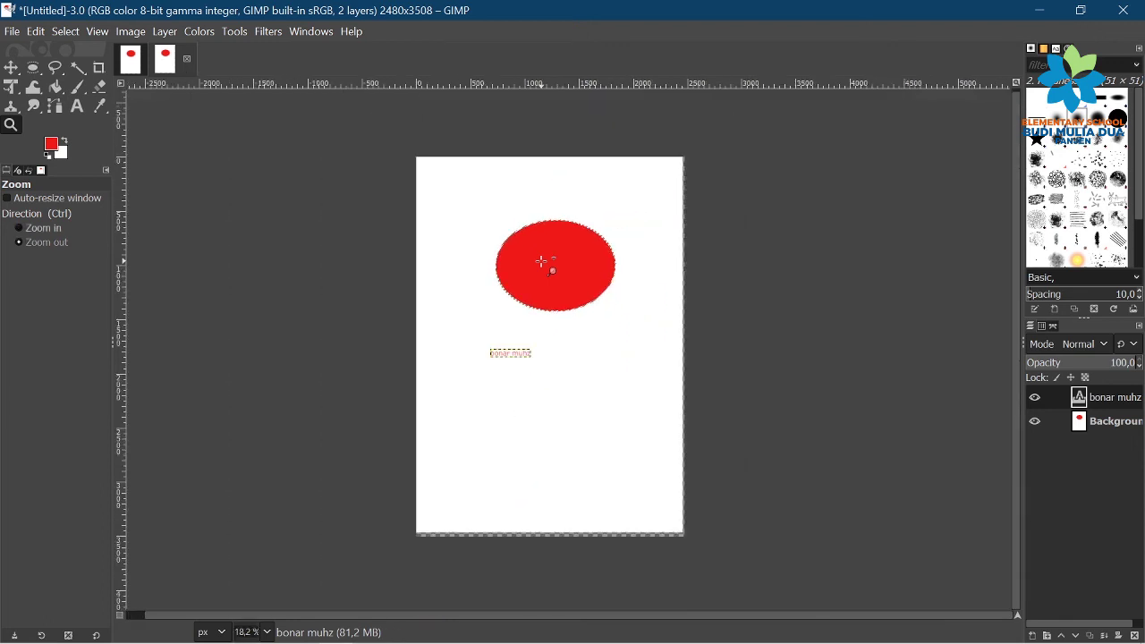